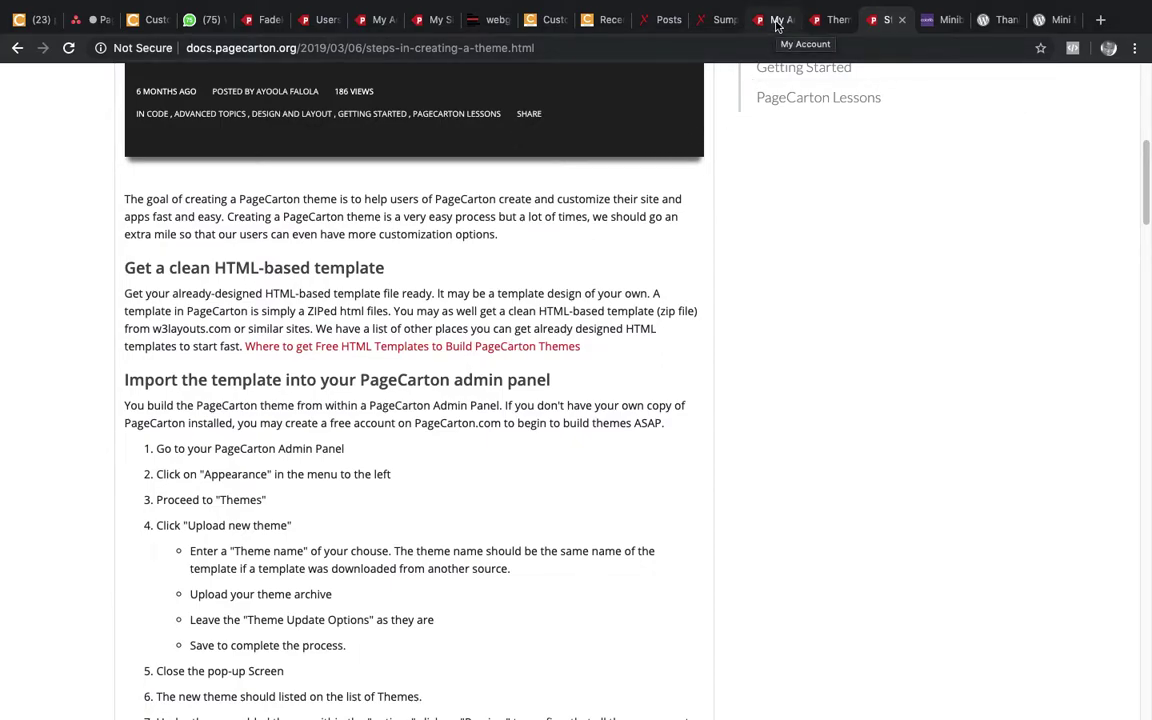
Switch to the My Account tab listing the account's 616 sites.
click(777, 20)
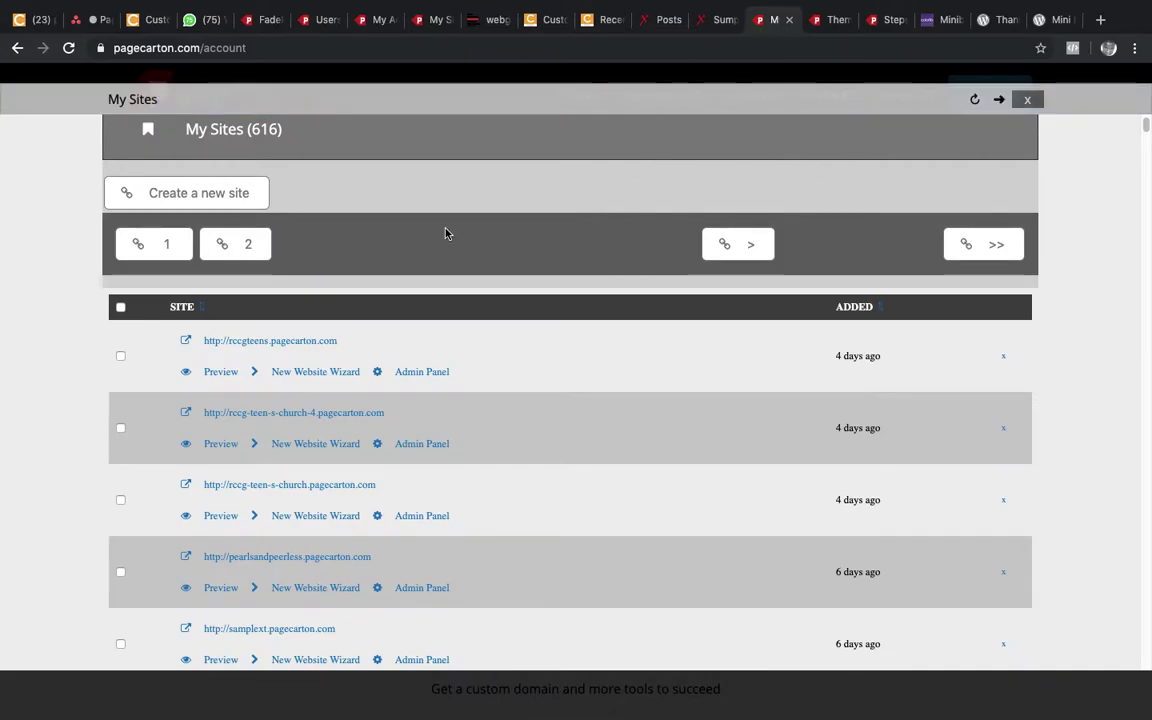
Create a new site with the Site Name 'themedev'.
click(230, 198)
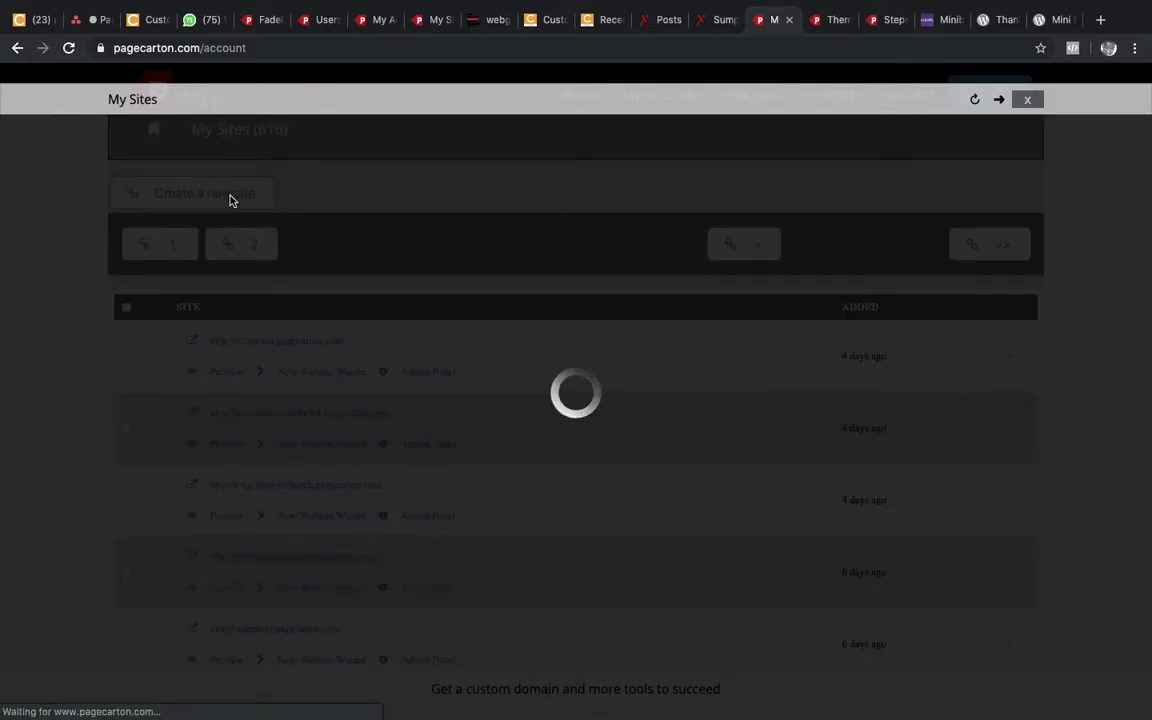
click(232, 248)
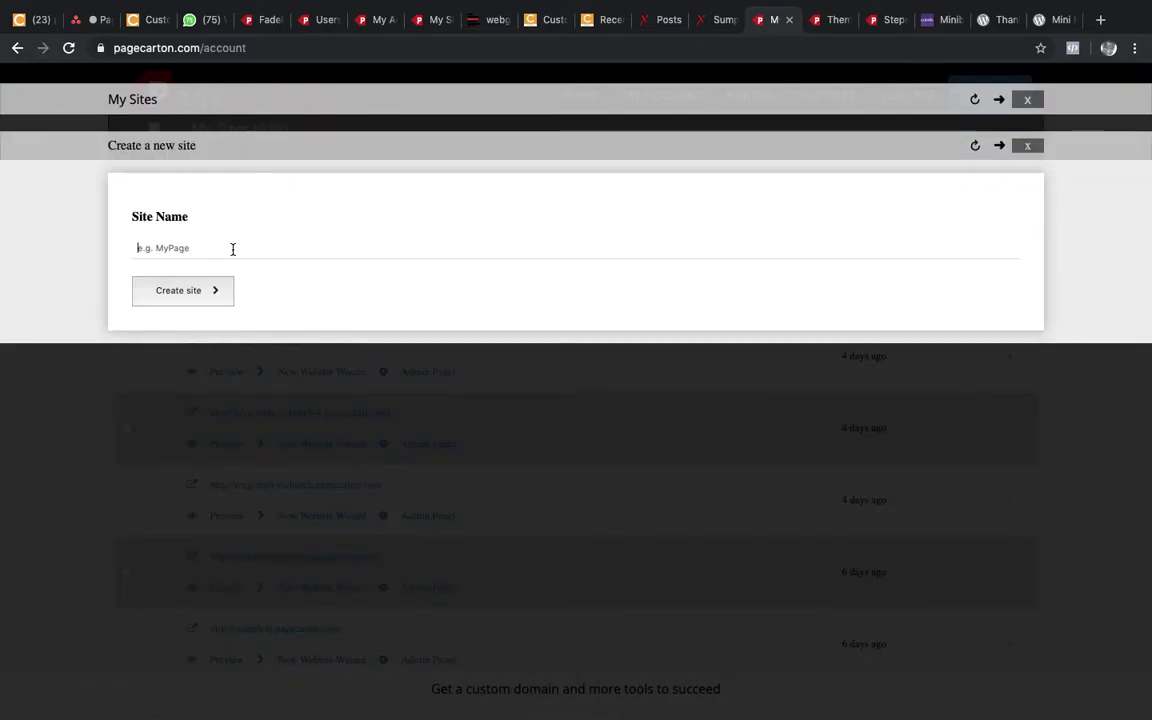
text(themed)
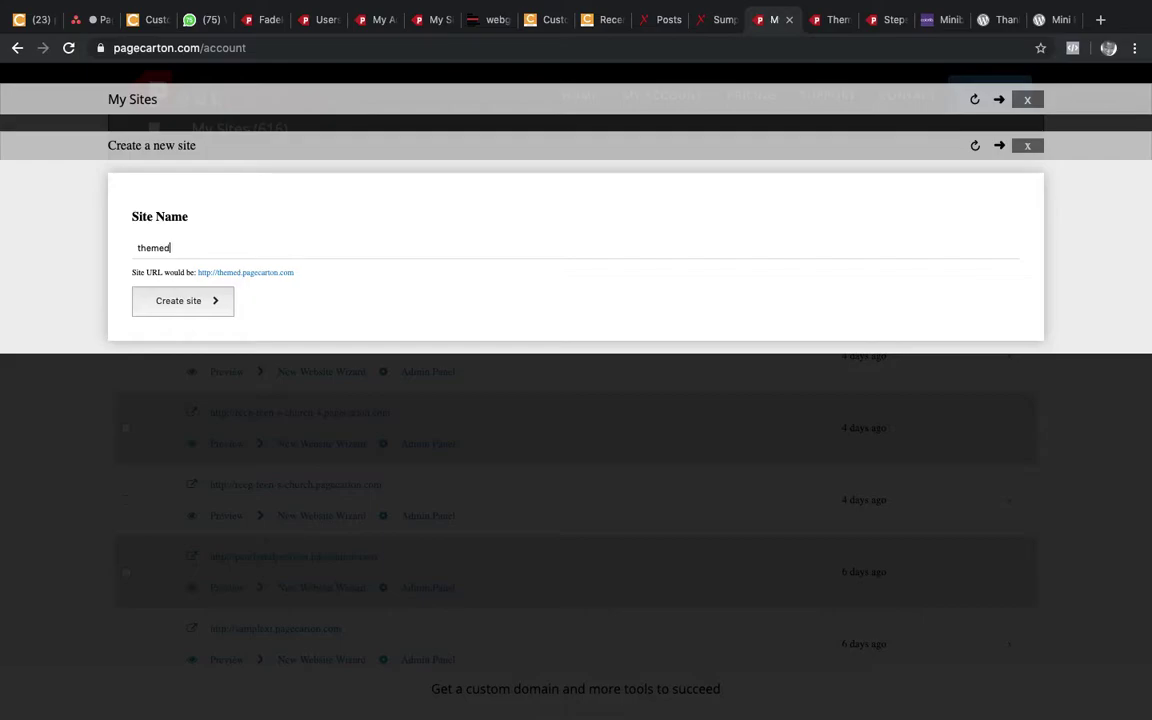
text(ev)
click(198, 311)
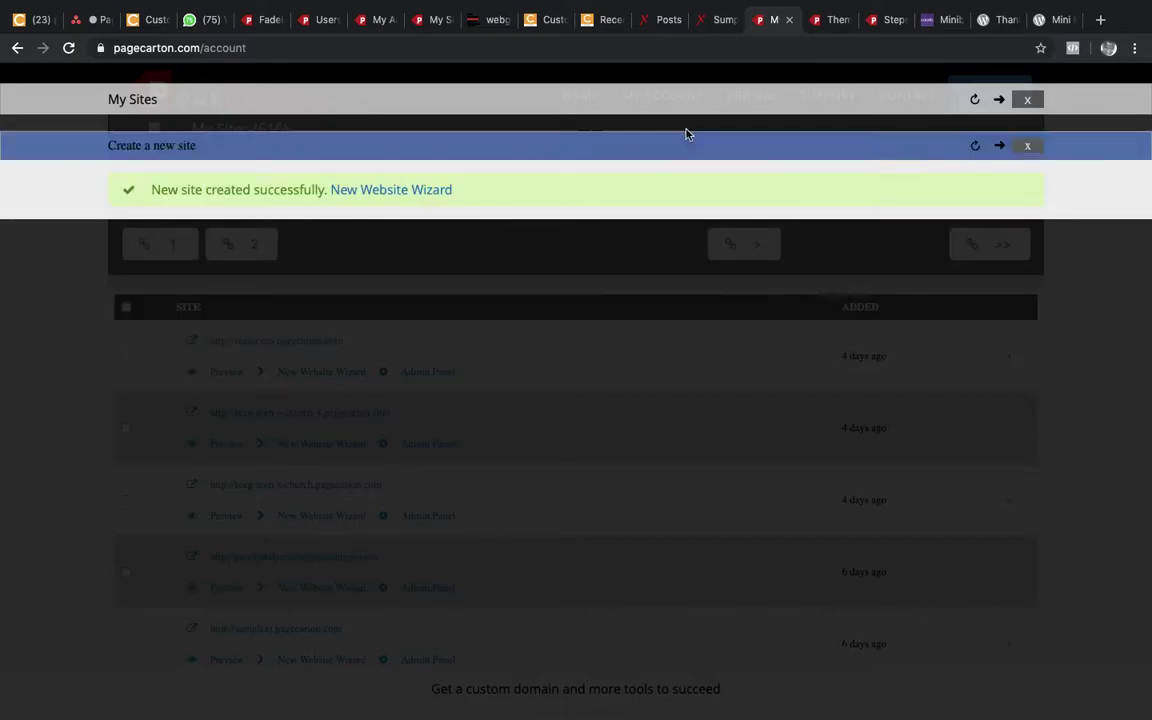
Dismiss the site-created message and switch to Finder to view the downloaded miniblog template files.
click(1027, 146)
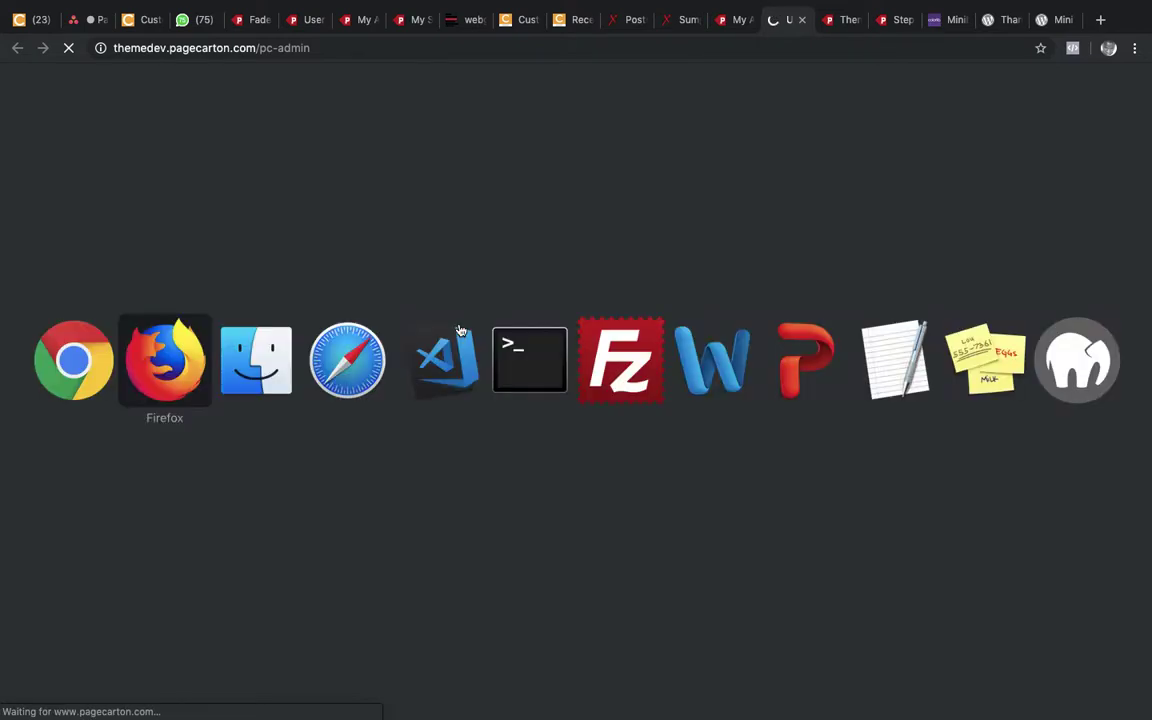
key(super+Tab)
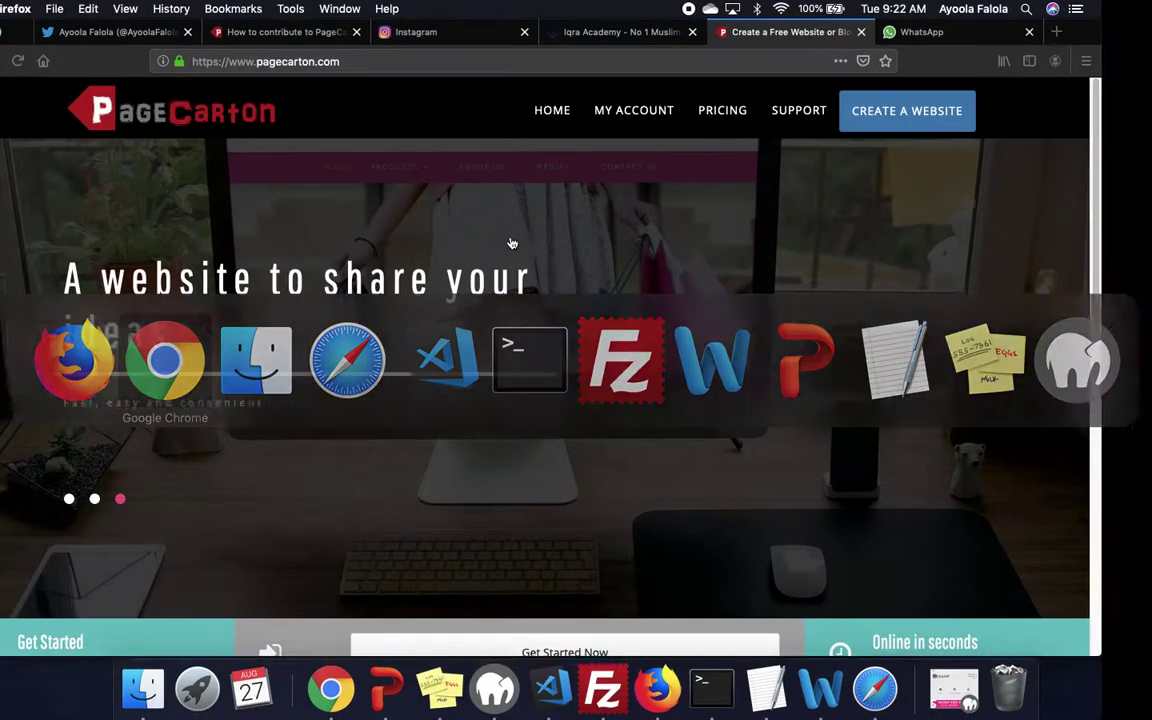
key(super+Tab)
key(Tab)
key(super+Tab)
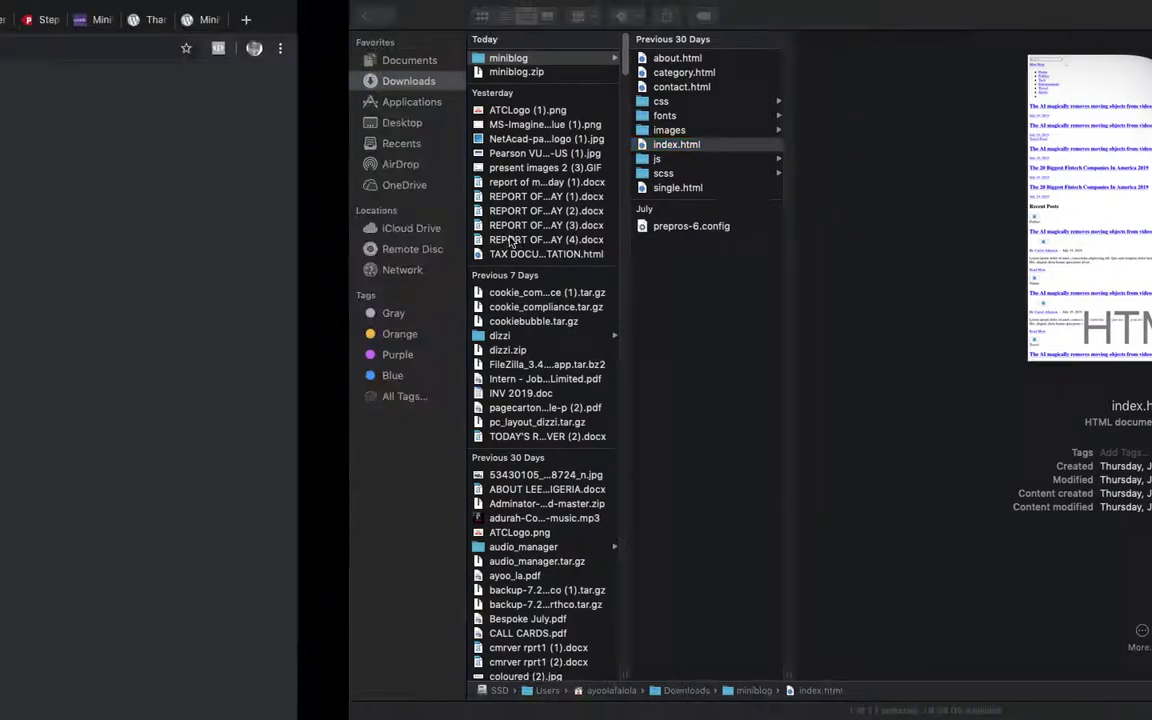
key(super+Tab)
key(super+Tab)
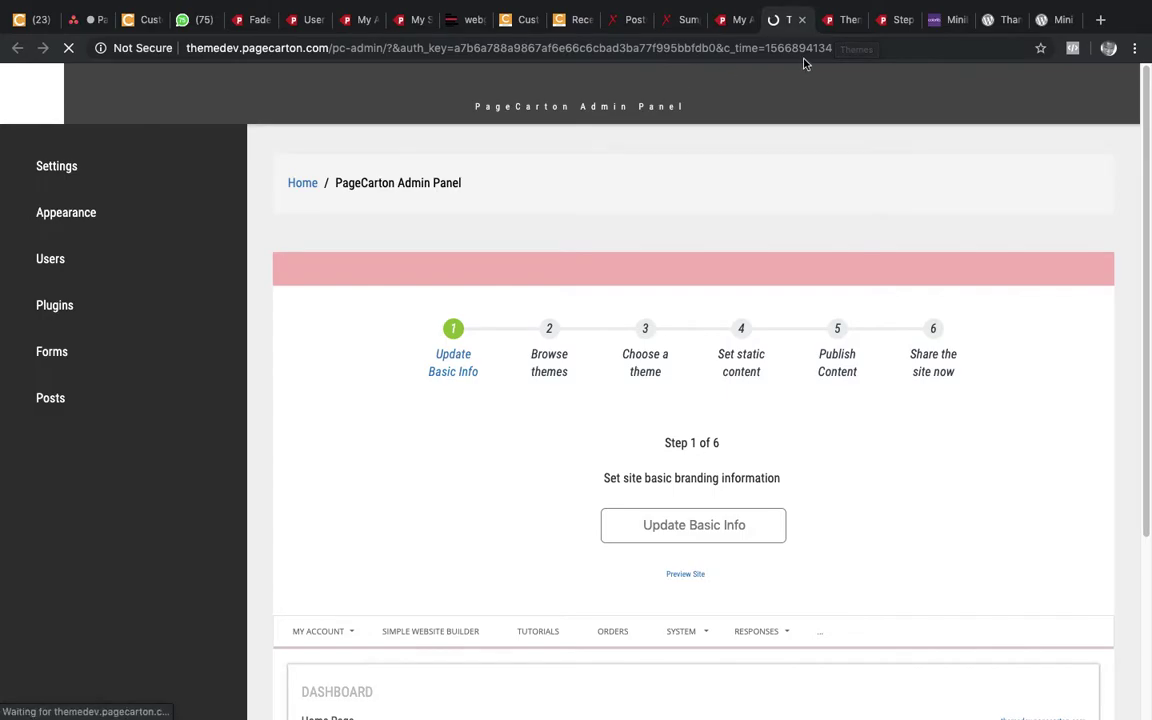
Close the older site's admin panel tab and return to the themedev admin panel.
click(890, 21)
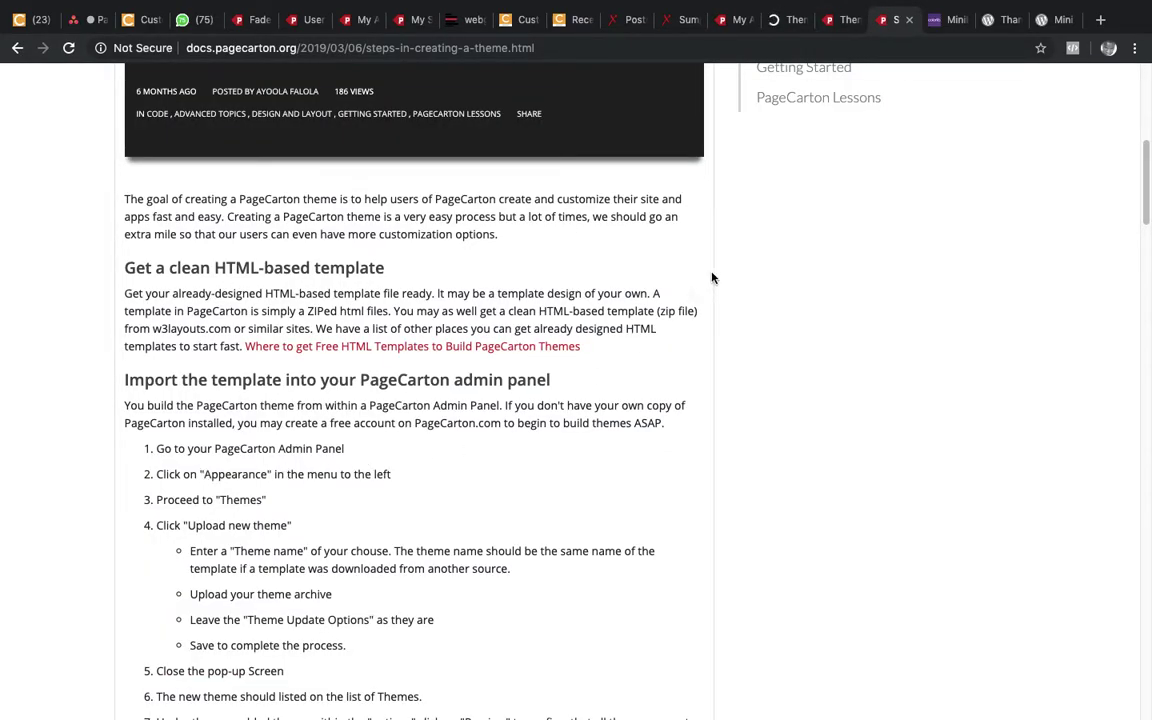
click(840, 19)
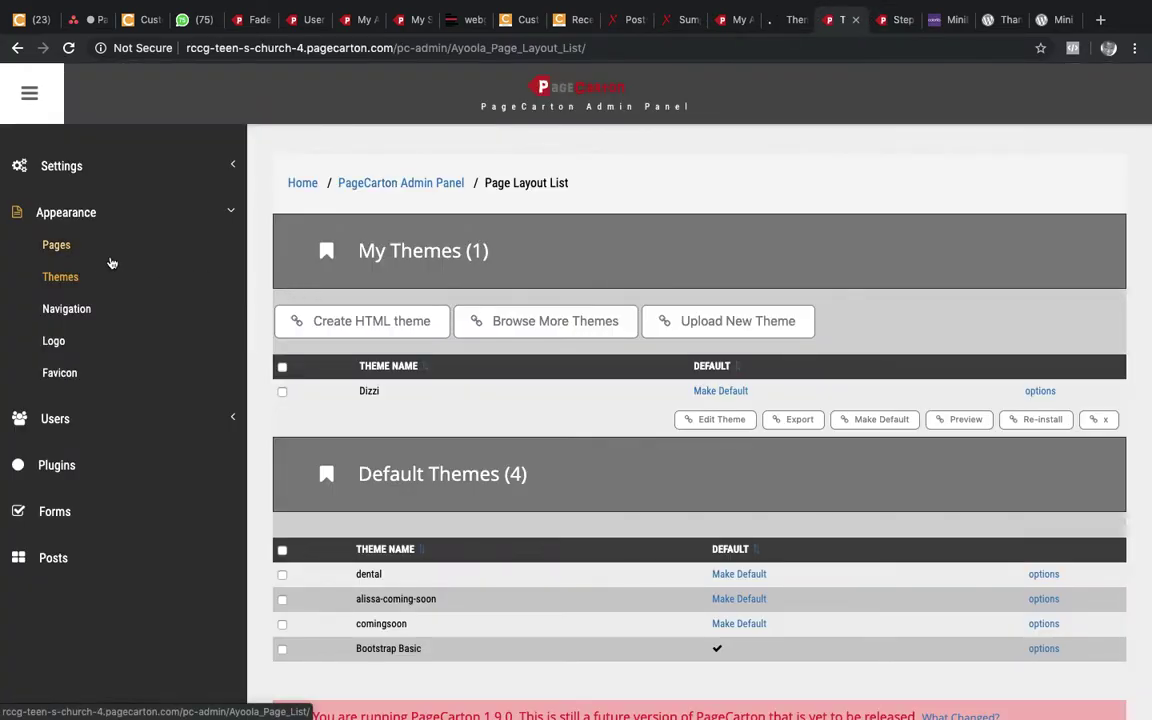
click(856, 21)
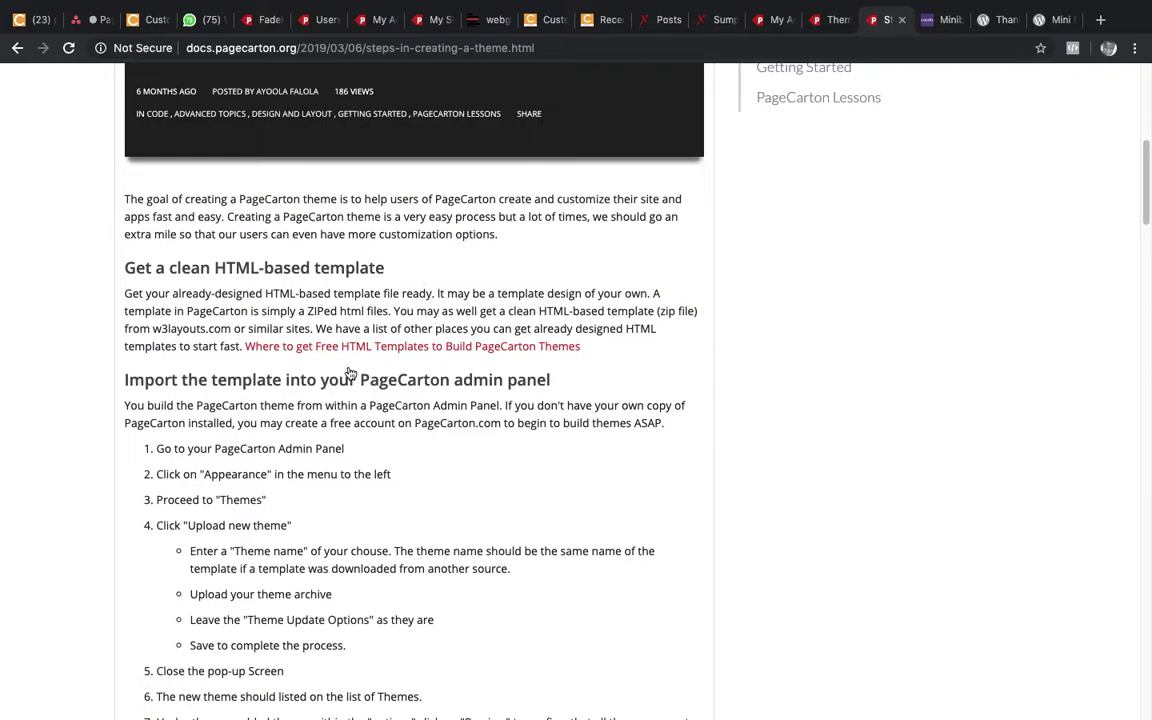
click(836, 55)
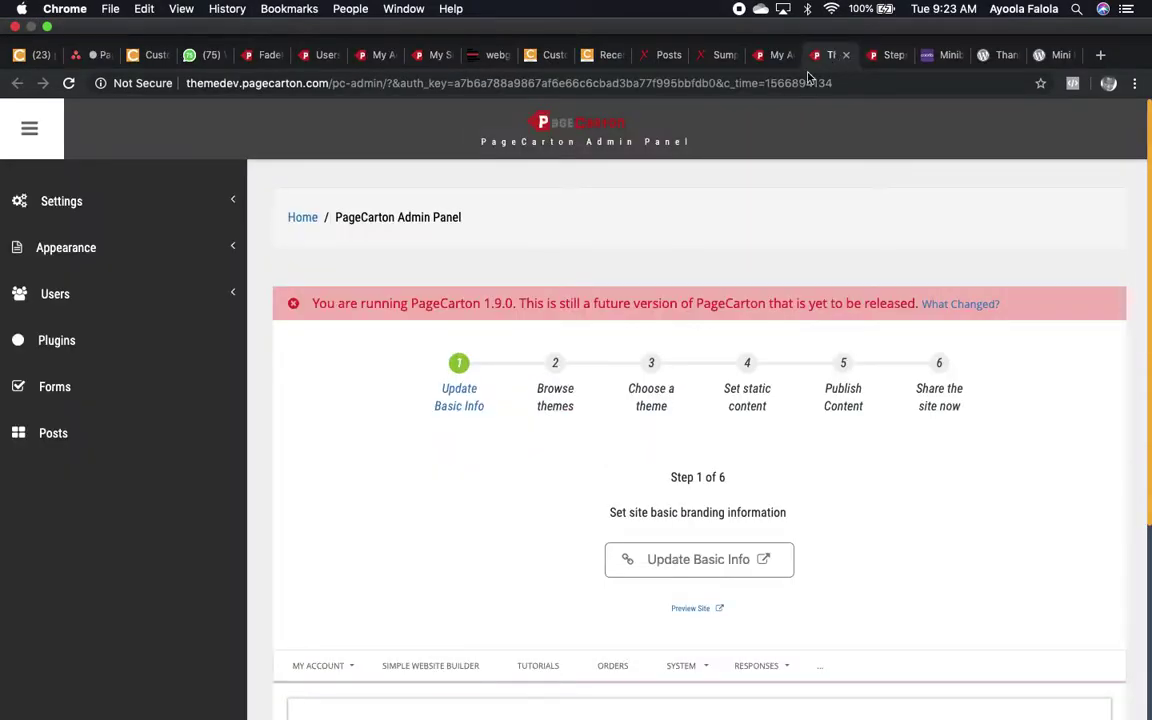
Expand Appearance and open Themes for the themedev site.
click(155, 224)
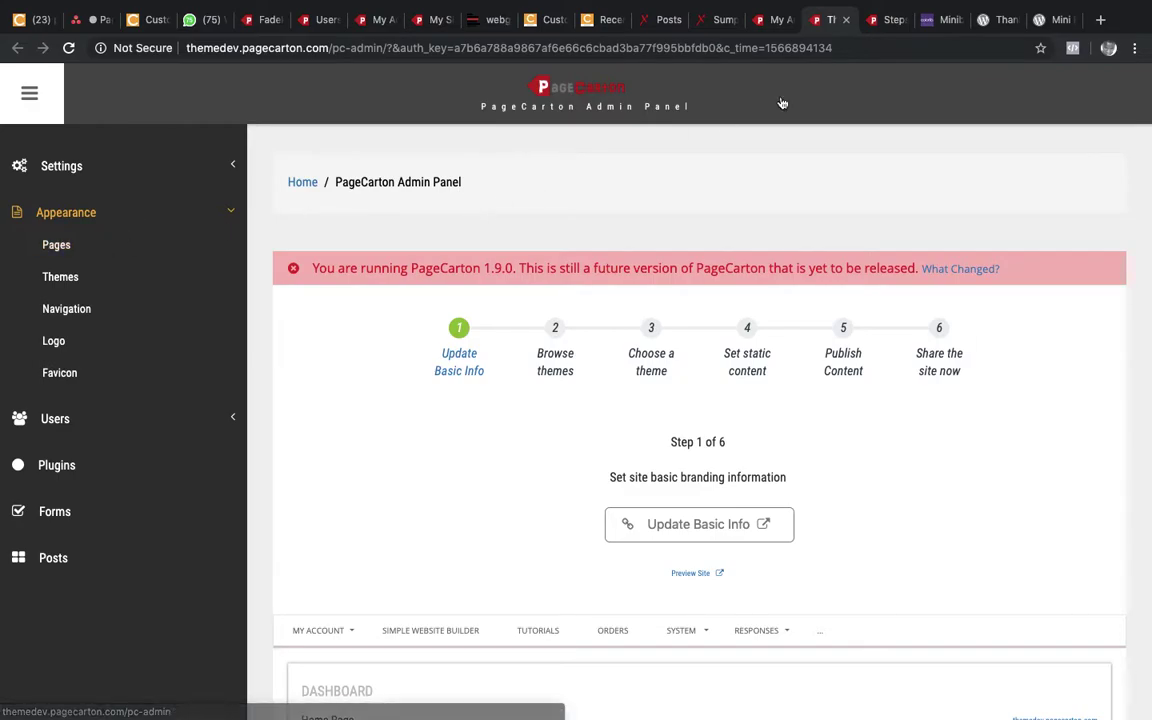
click(885, 19)
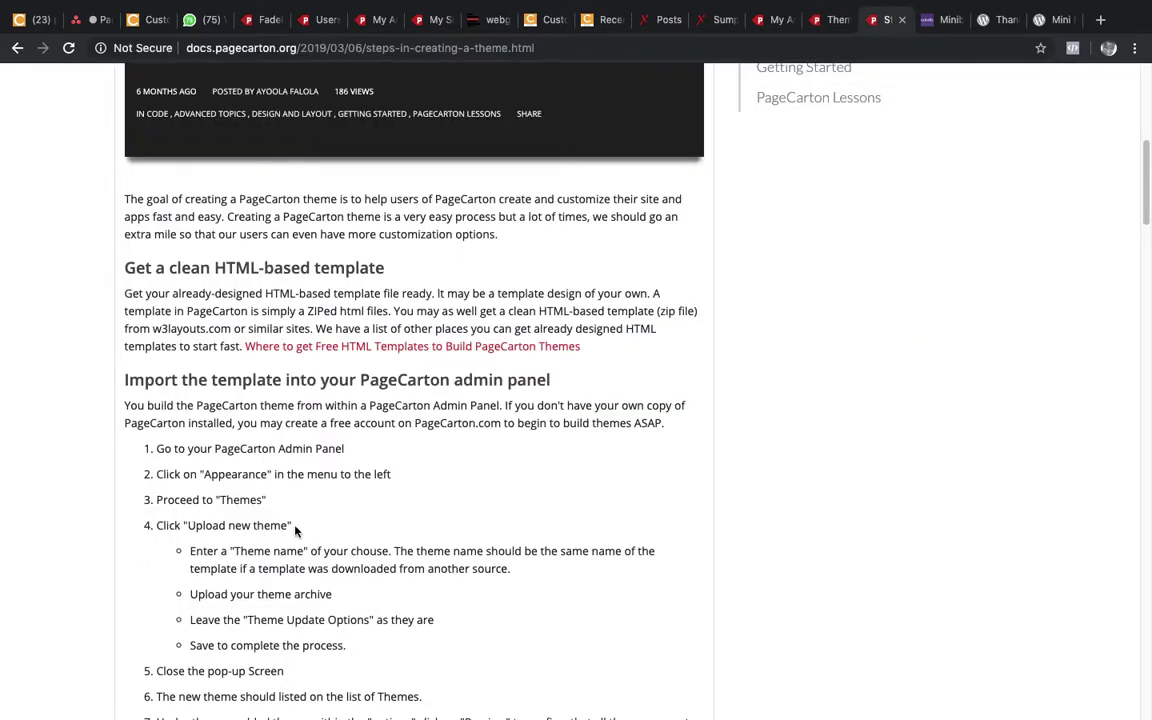
click(775, 19)
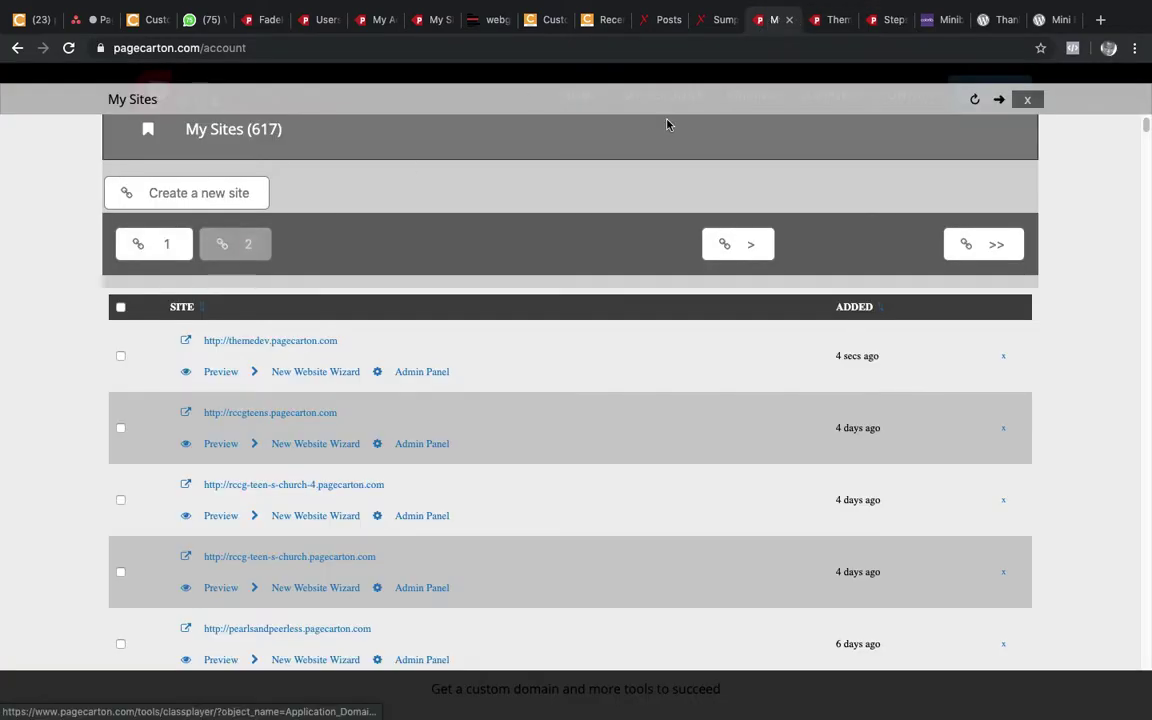
click(830, 19)
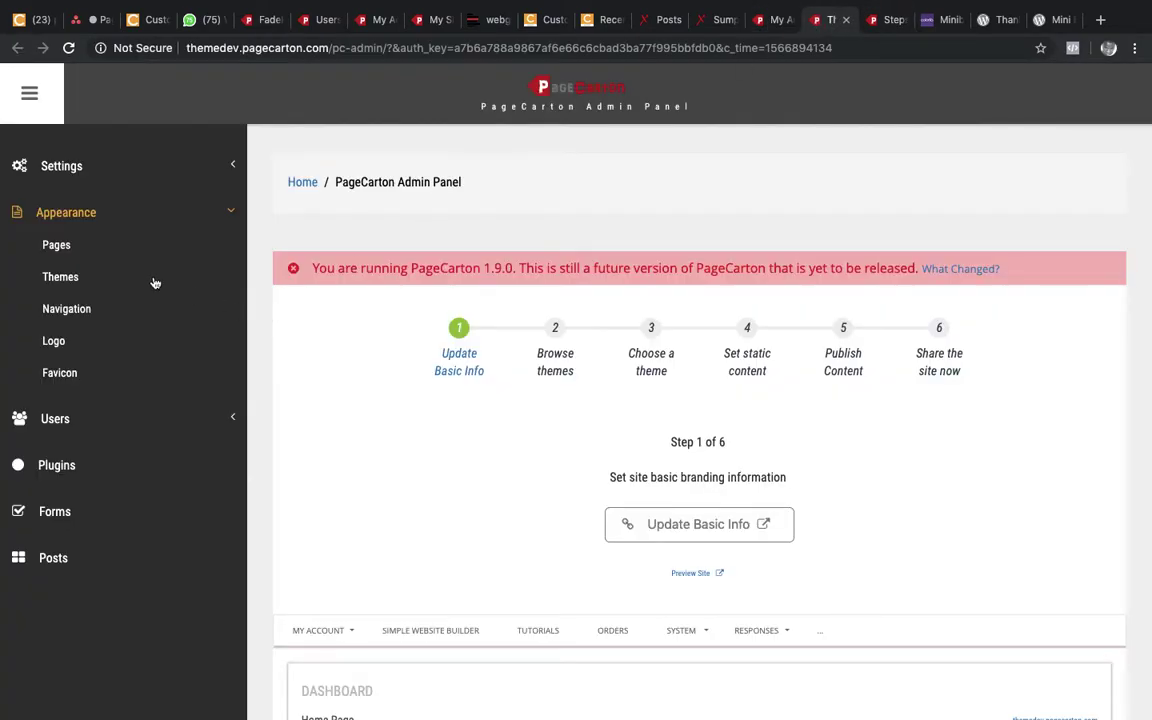
click(93, 279)
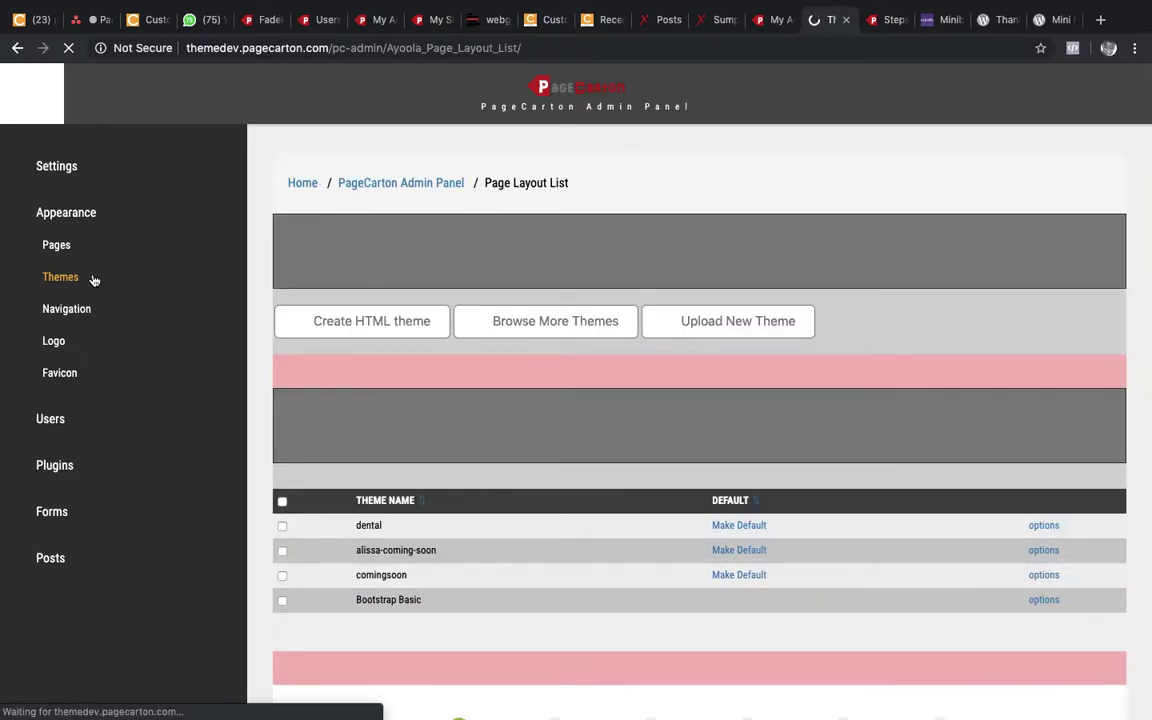
Open the Add a New Layout Theme form, checking the upload steps in the article.
click(734, 322)
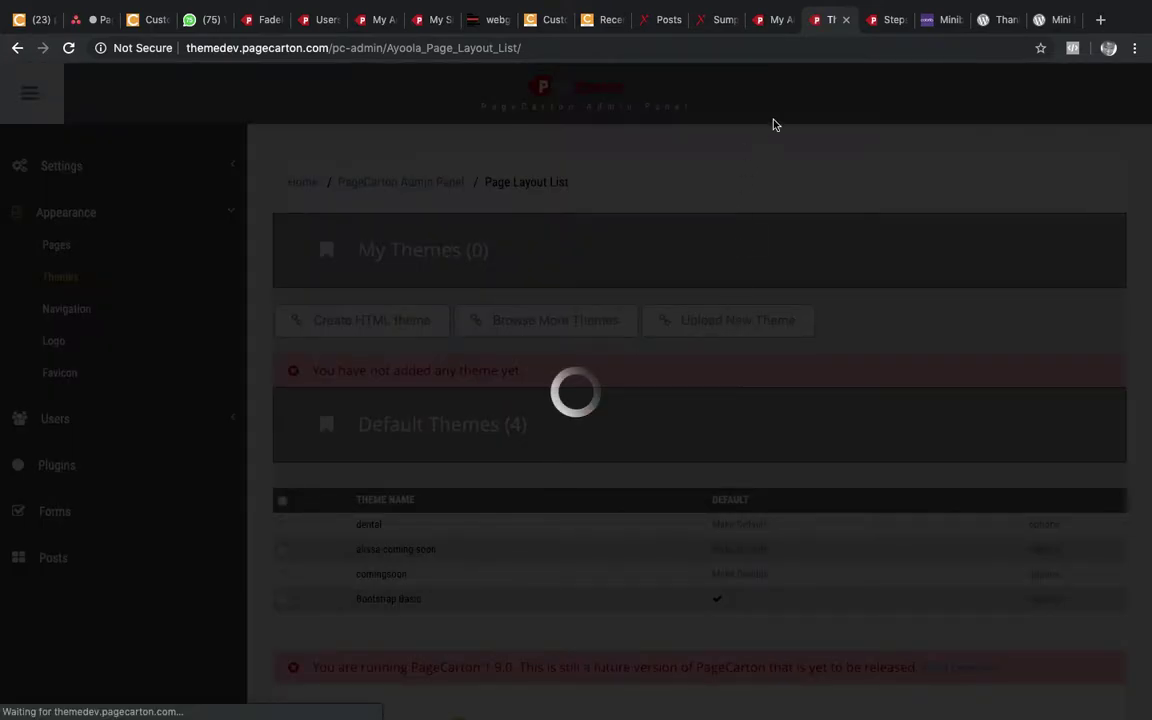
click(893, 22)
scroll(281, 509, down, 1)
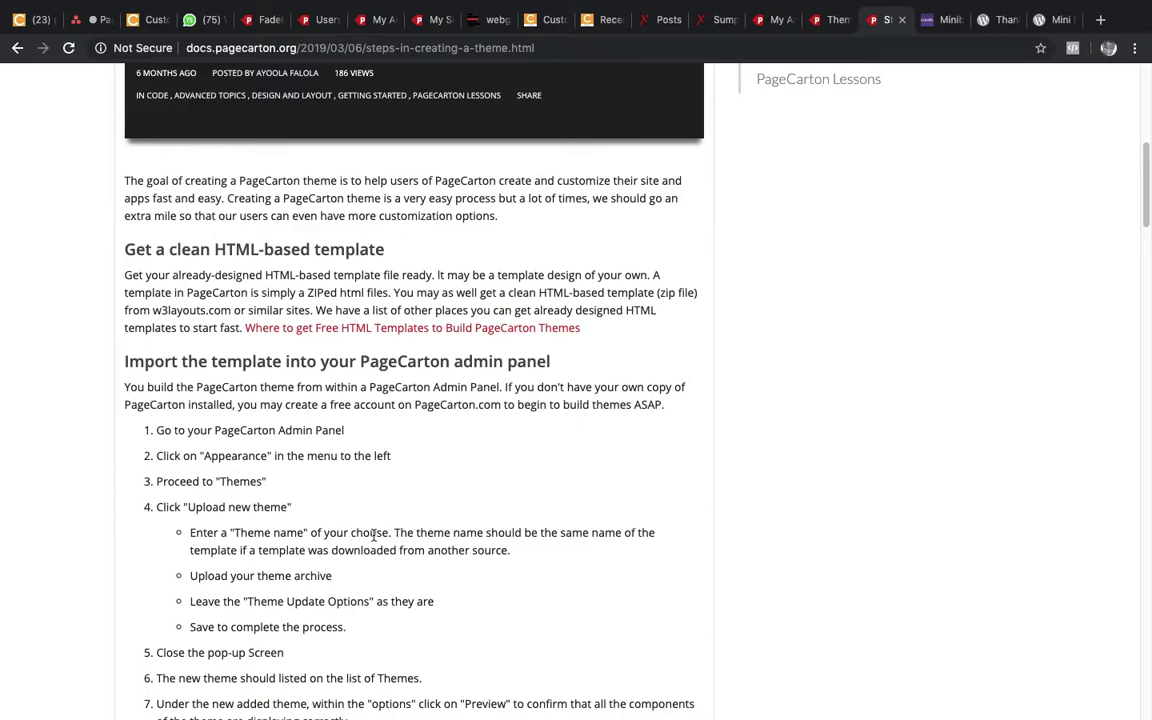
click(830, 20)
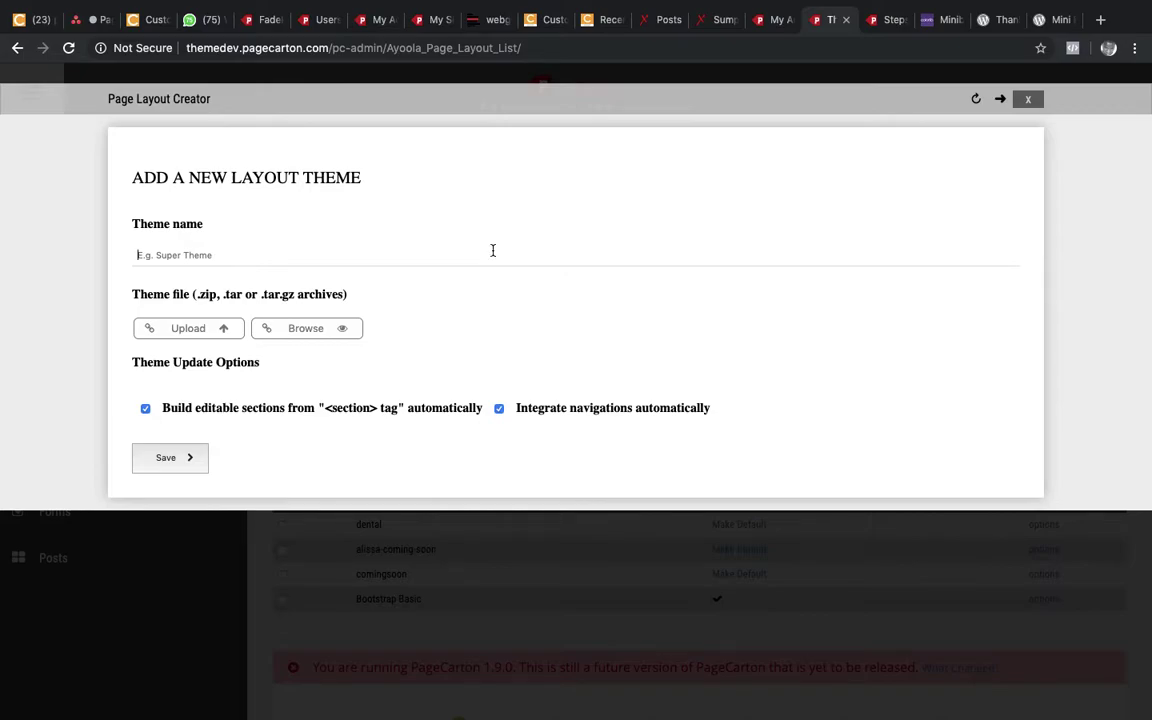
Copy the template title 'Miniblog' from its page and paste it as the theme name.
click(940, 20)
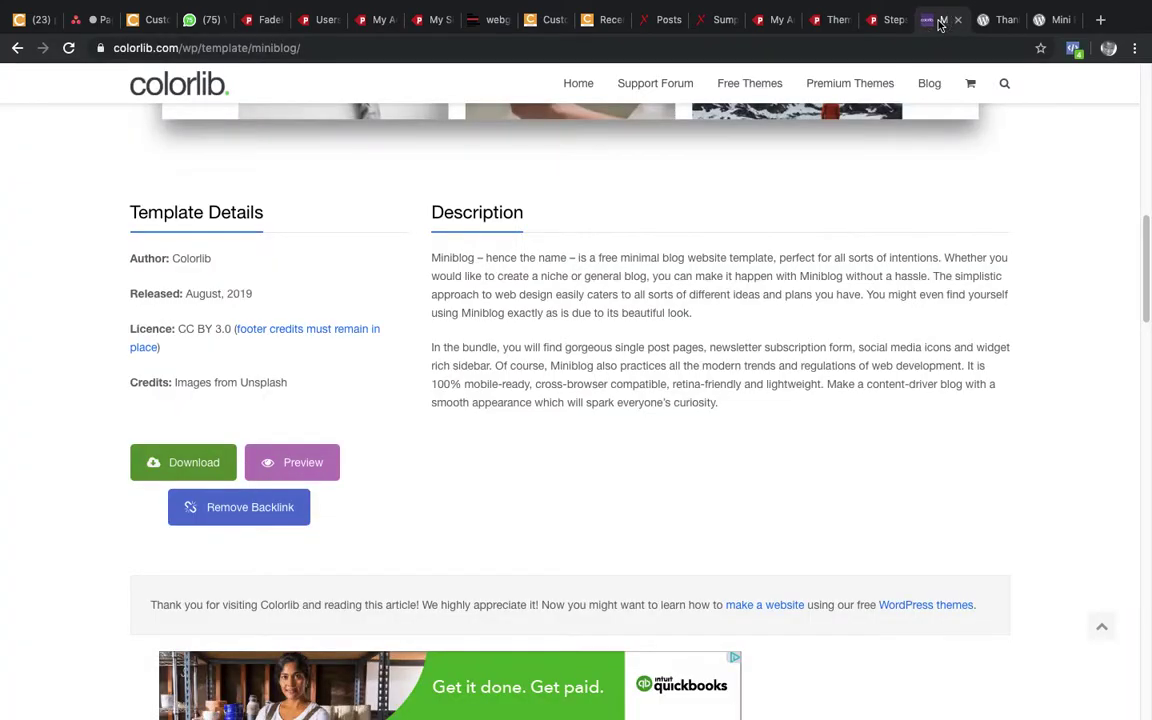
scroll(800, 140, up, 10)
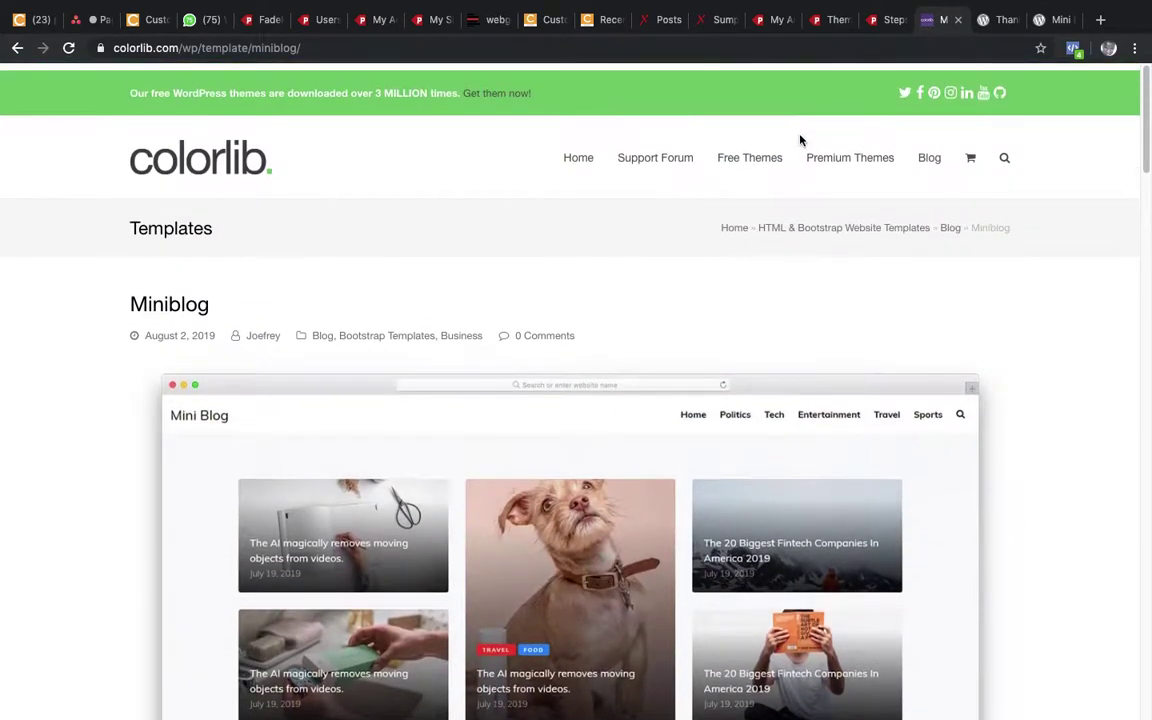
scroll(351, 285, down, 1)
double_click(191, 290)
key(super+c)
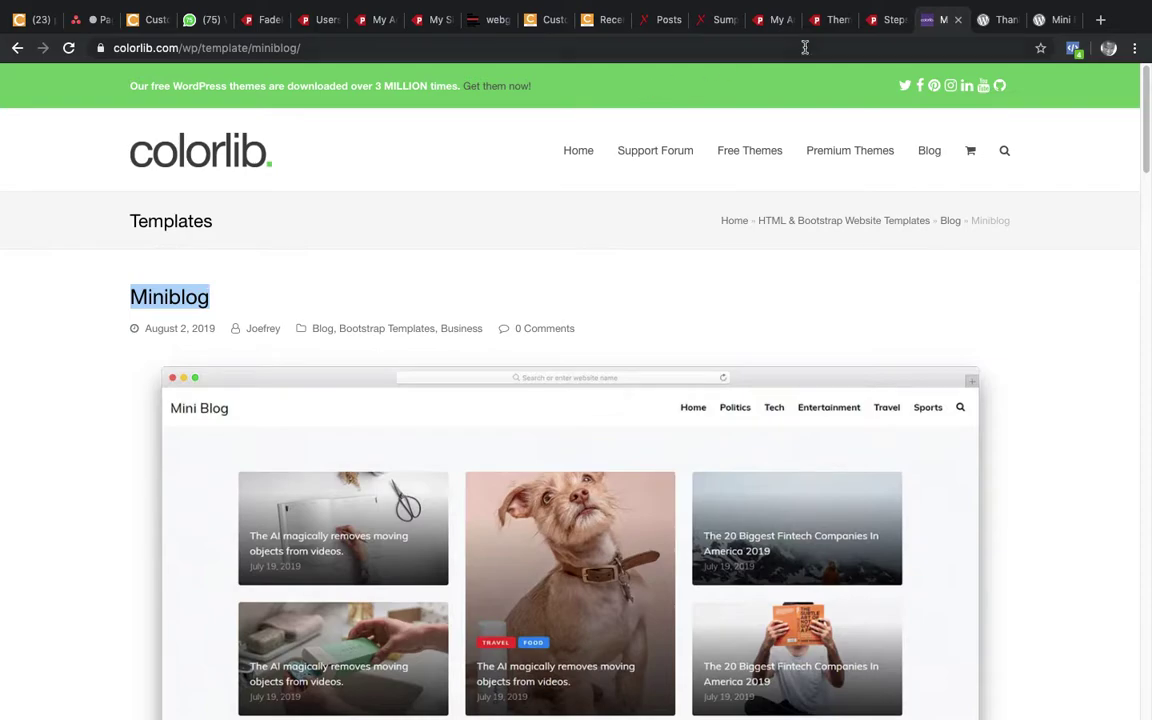
click(890, 19)
click(830, 19)
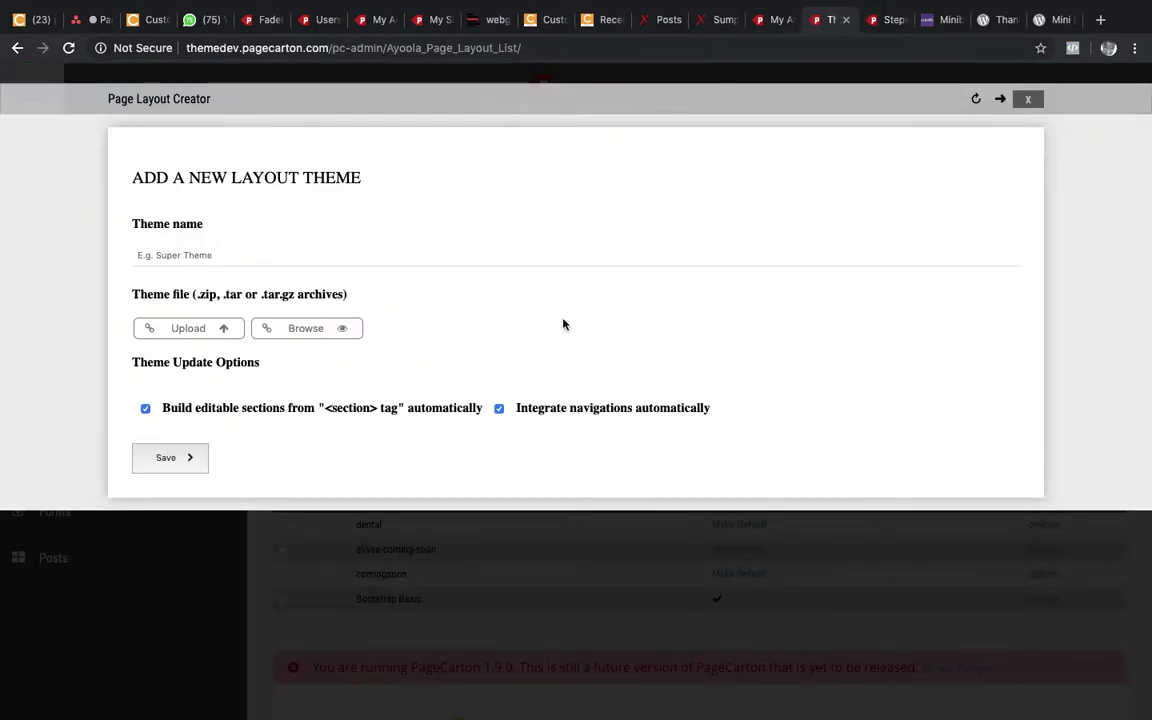
key(super+v)
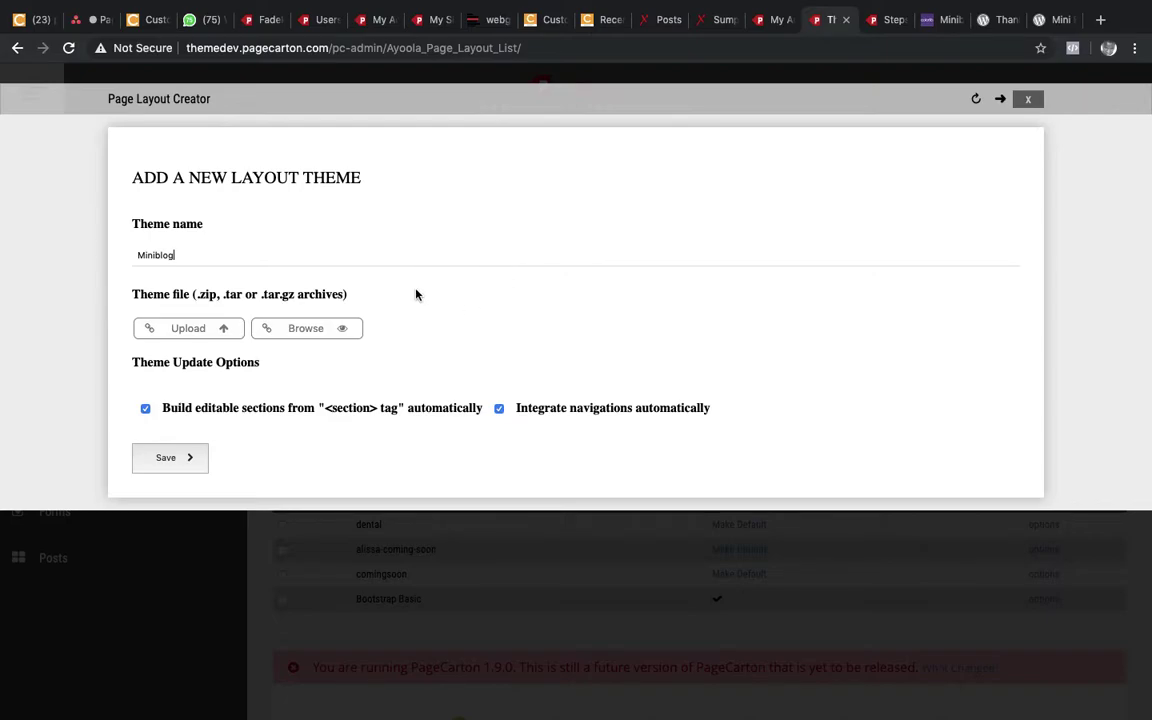
Choose miniblog.zip as the theme file to start its upload.
click(192, 333)
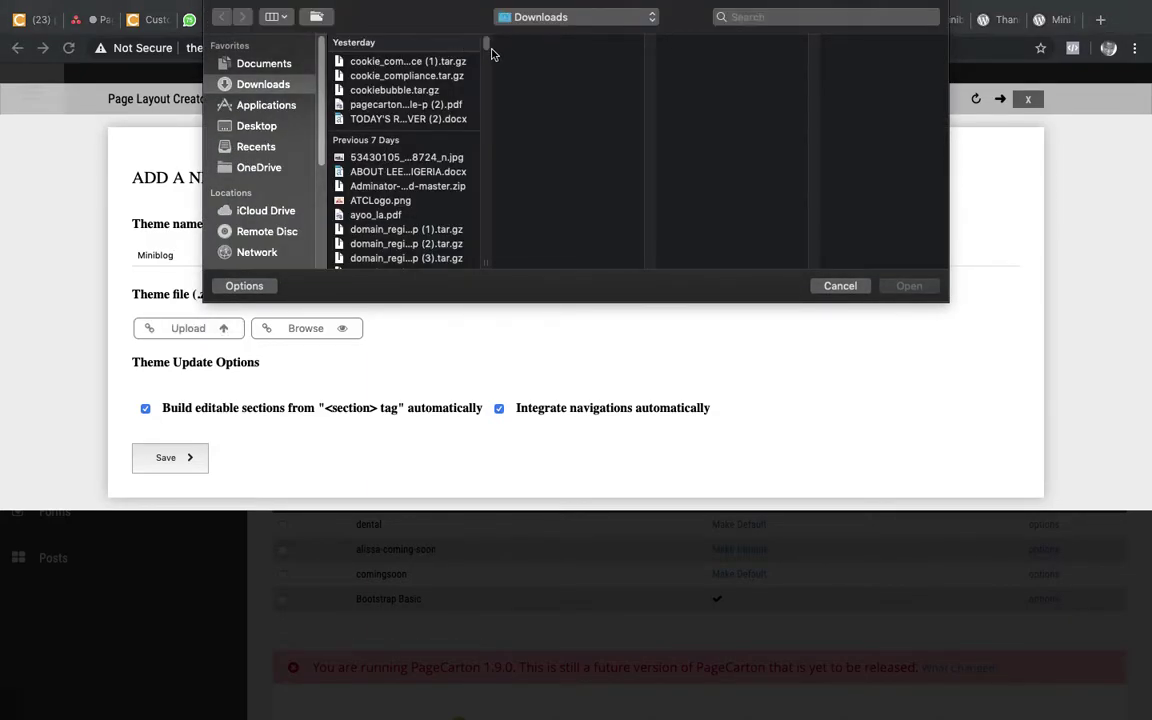
drag(486, 42, 470, 275)
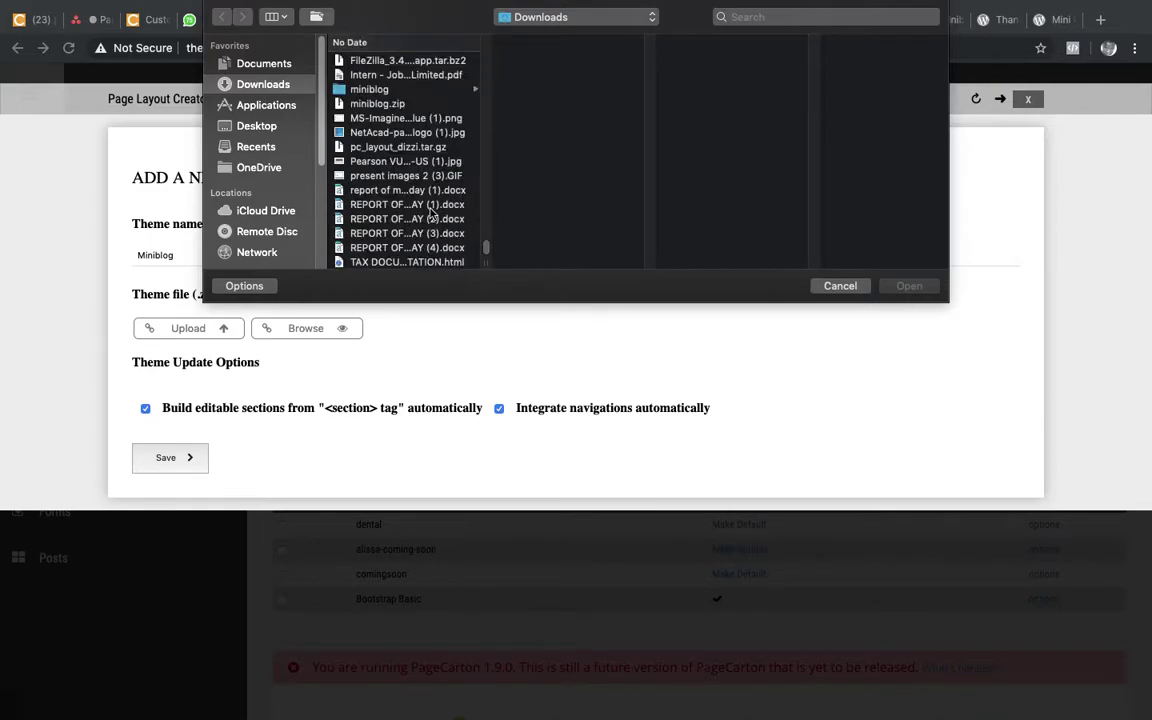
click(370, 103)
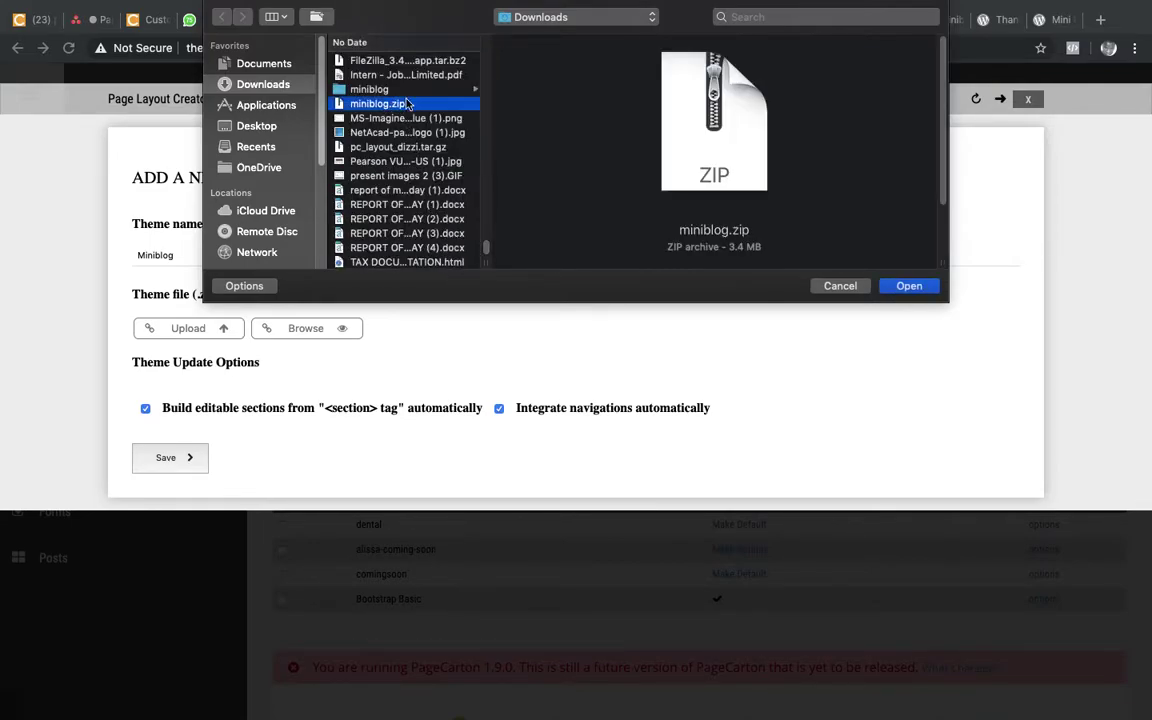
click(912, 286)
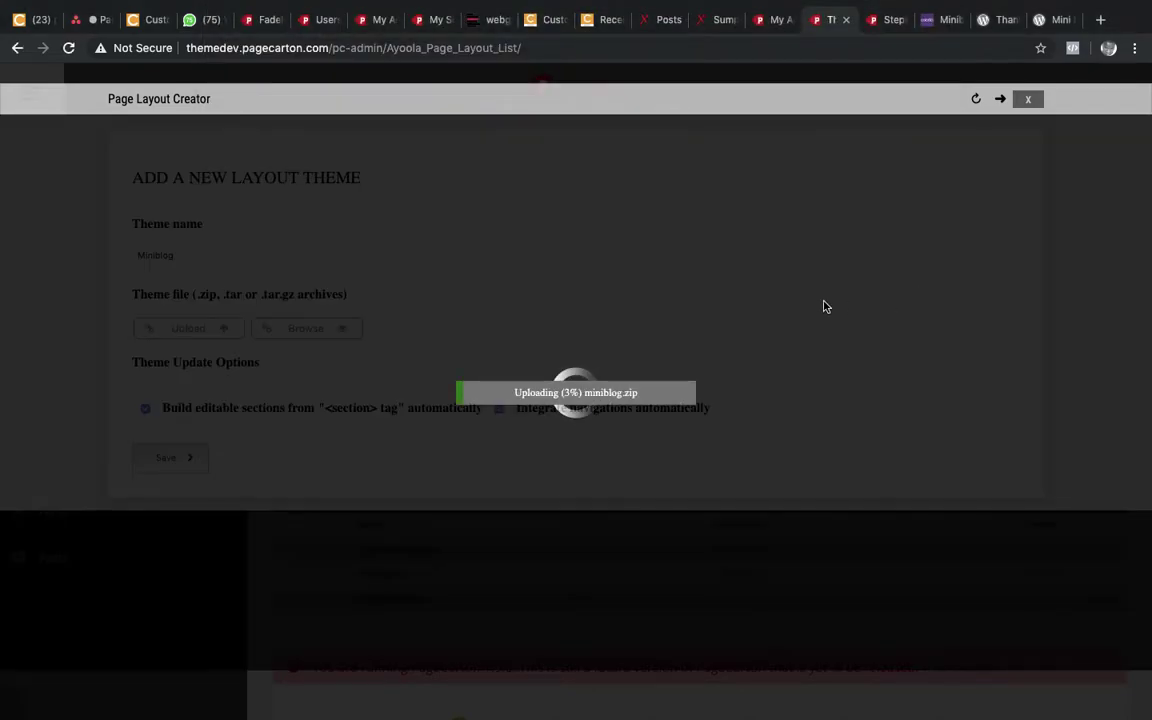
Wait for miniblog.zip to finish uploading, then save the Miniblog theme.
click(887, 19)
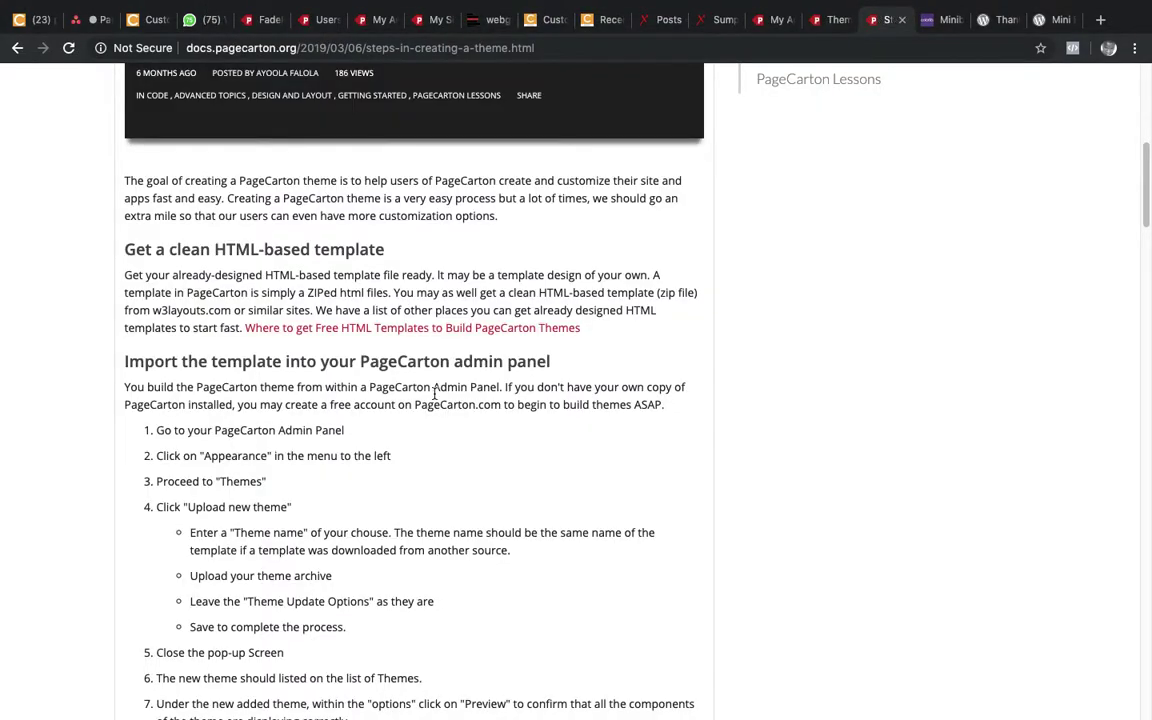
scroll(335, 540, down, 2)
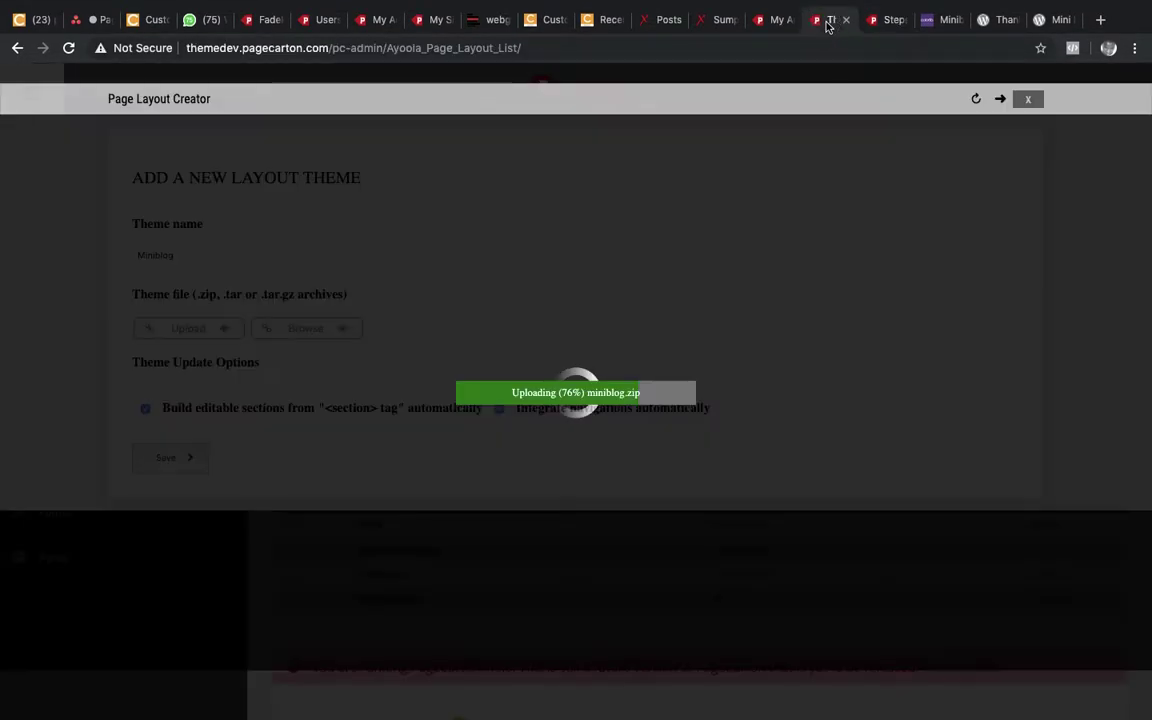
click(830, 19)
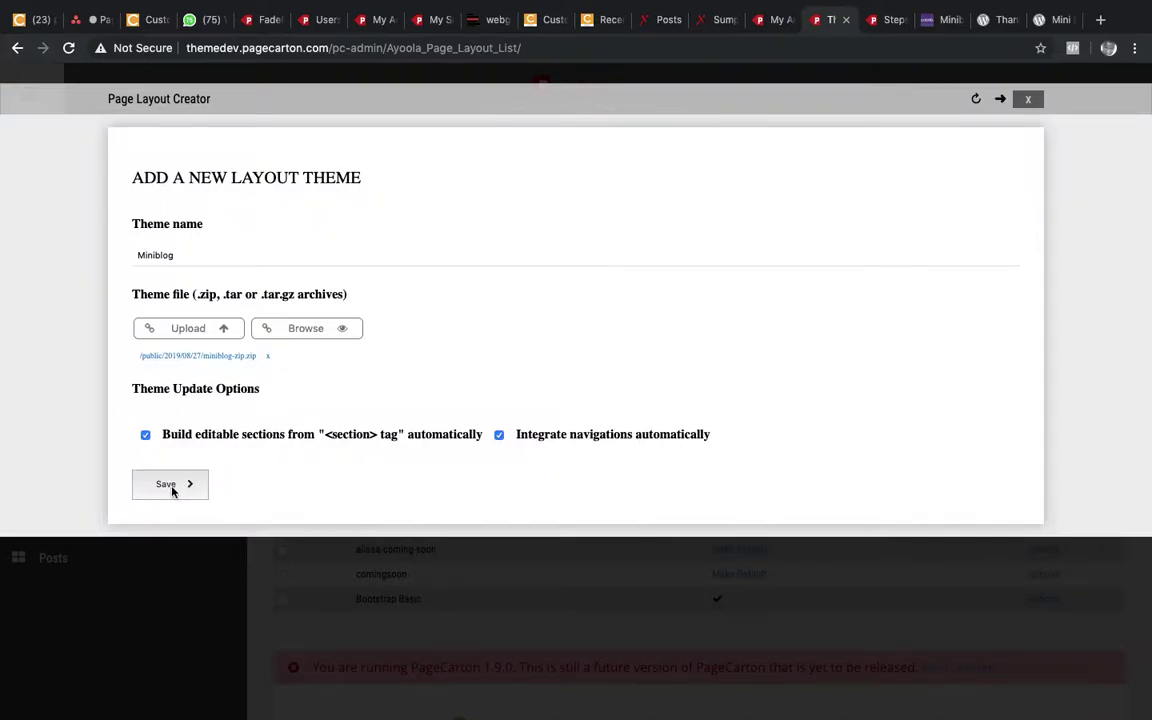
click(170, 488)
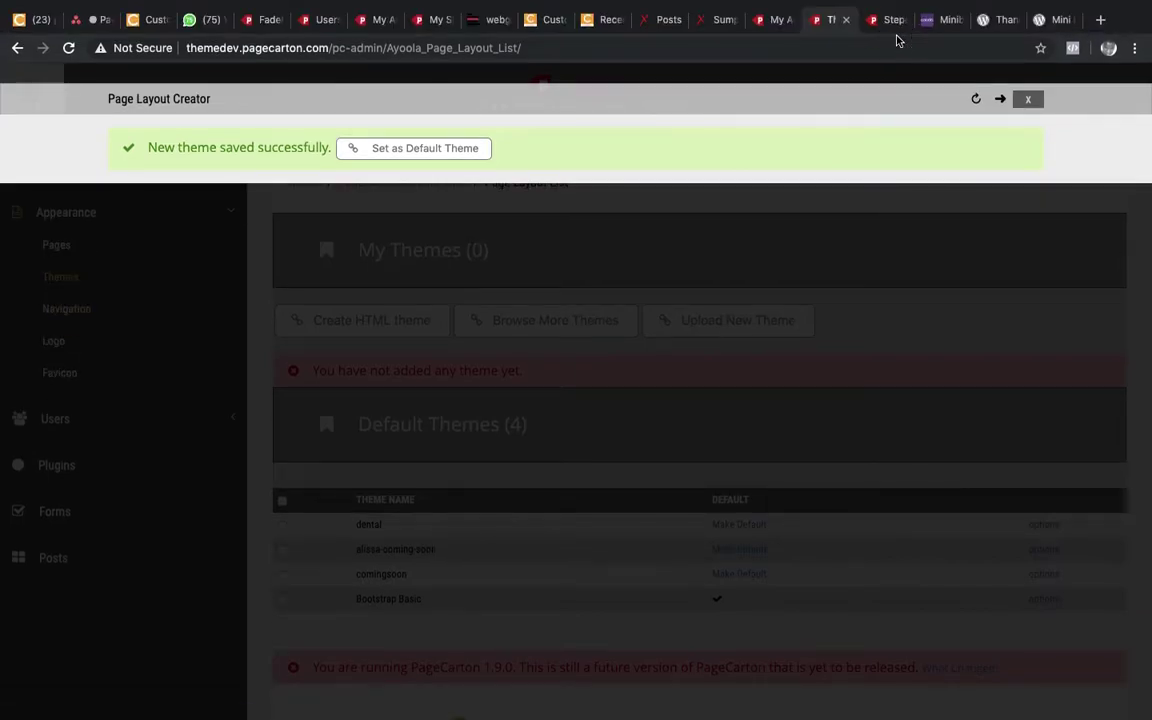
Close the Page Layout Creator pop-up and confirm Miniblog is listed under My Themes.
click(886, 22)
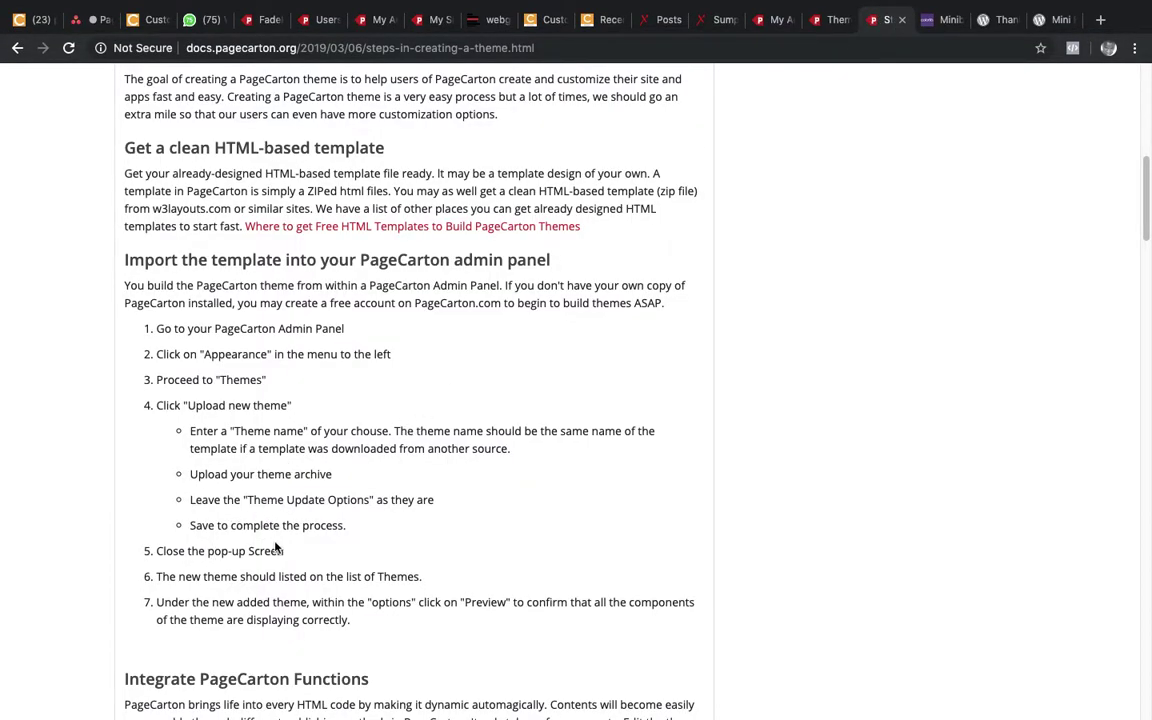
click(836, 19)
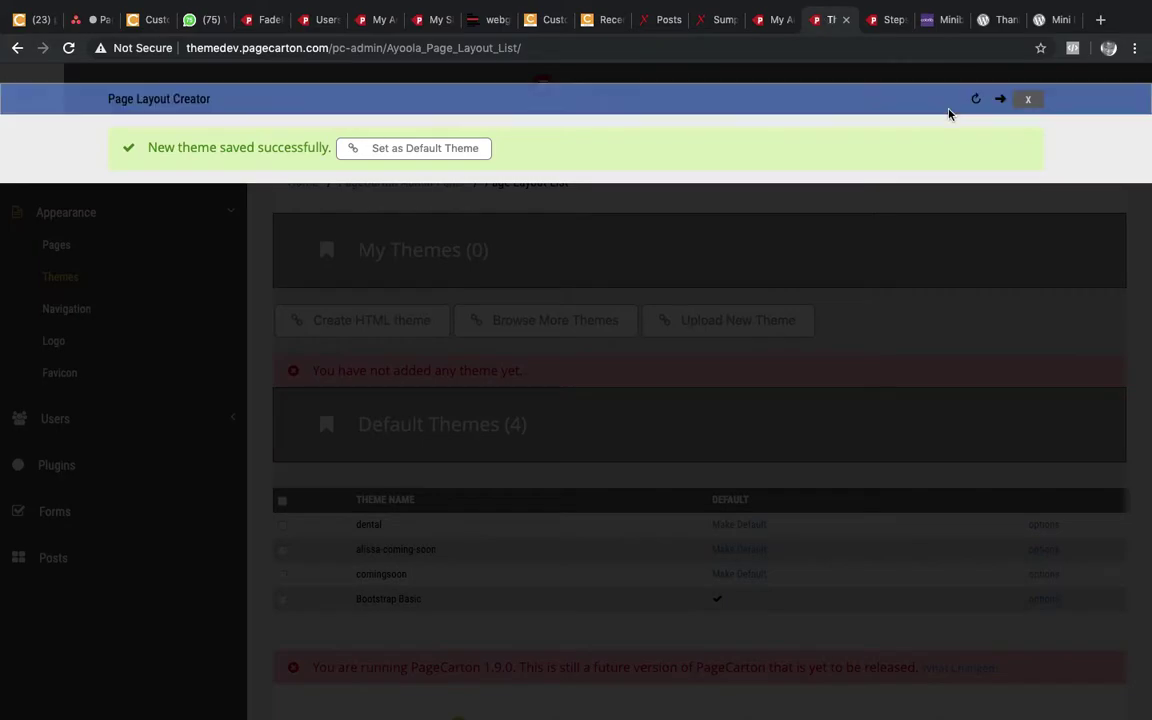
click(1027, 100)
click(876, 30)
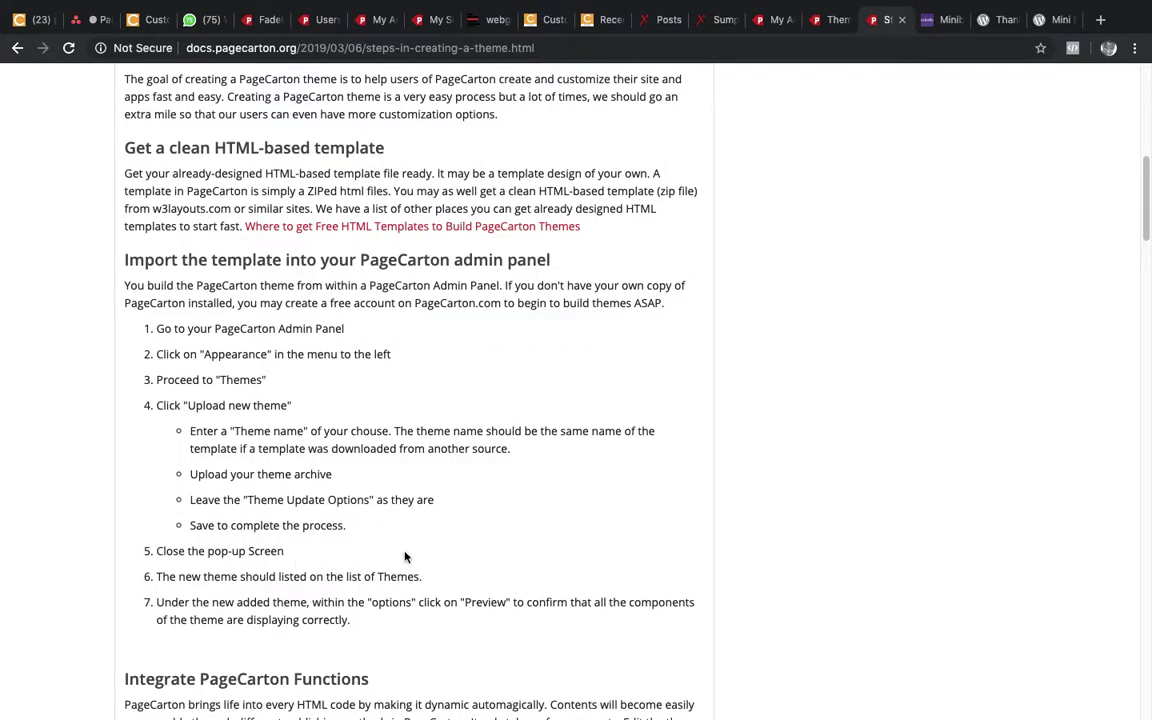
click(830, 19)
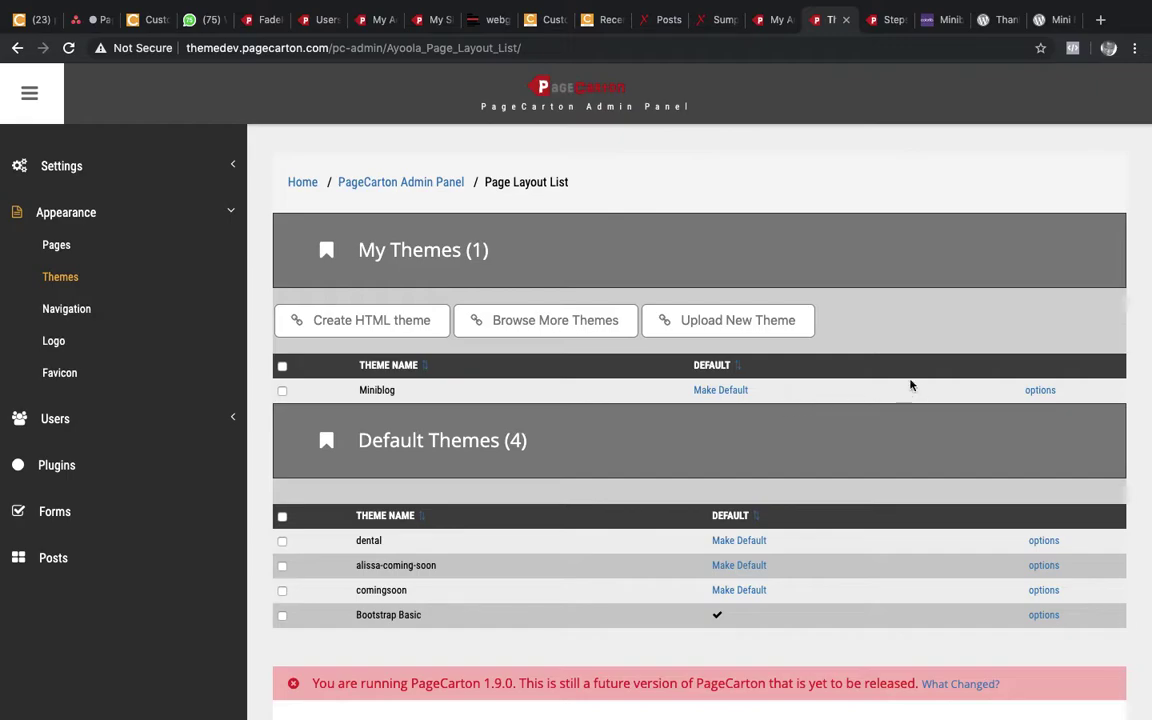
click(880, 20)
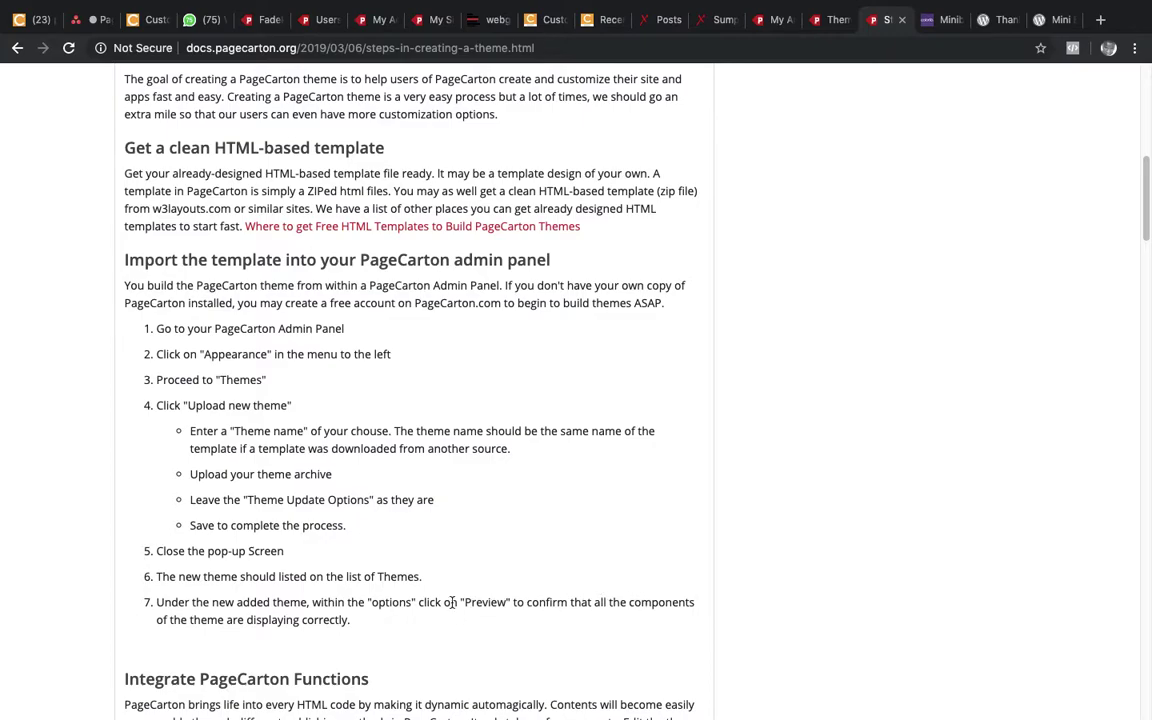
Open the Preview of the Miniblog theme from its row's options.
click(830, 19)
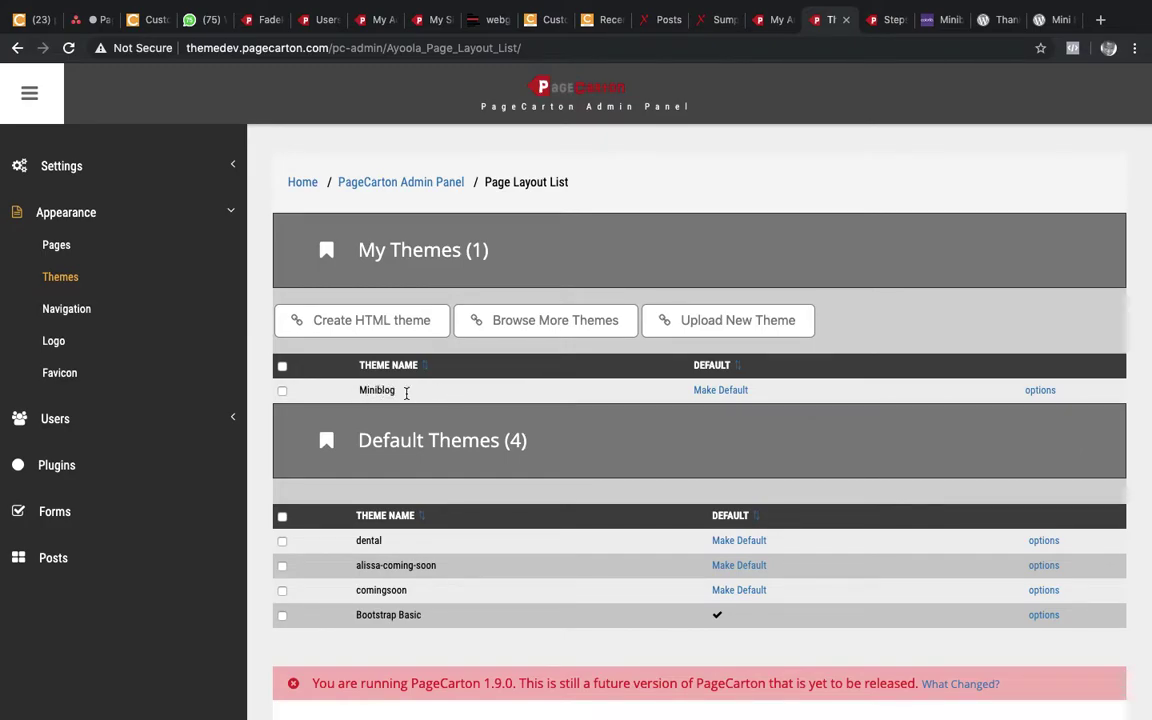
click(1038, 391)
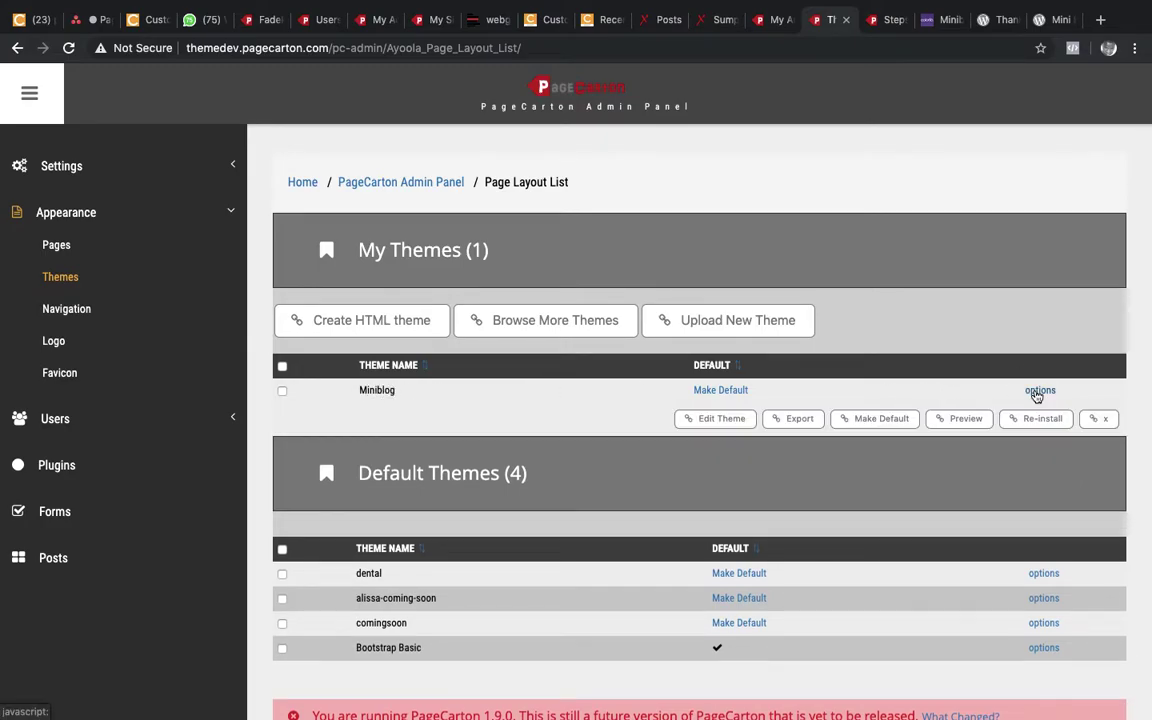
click(957, 420)
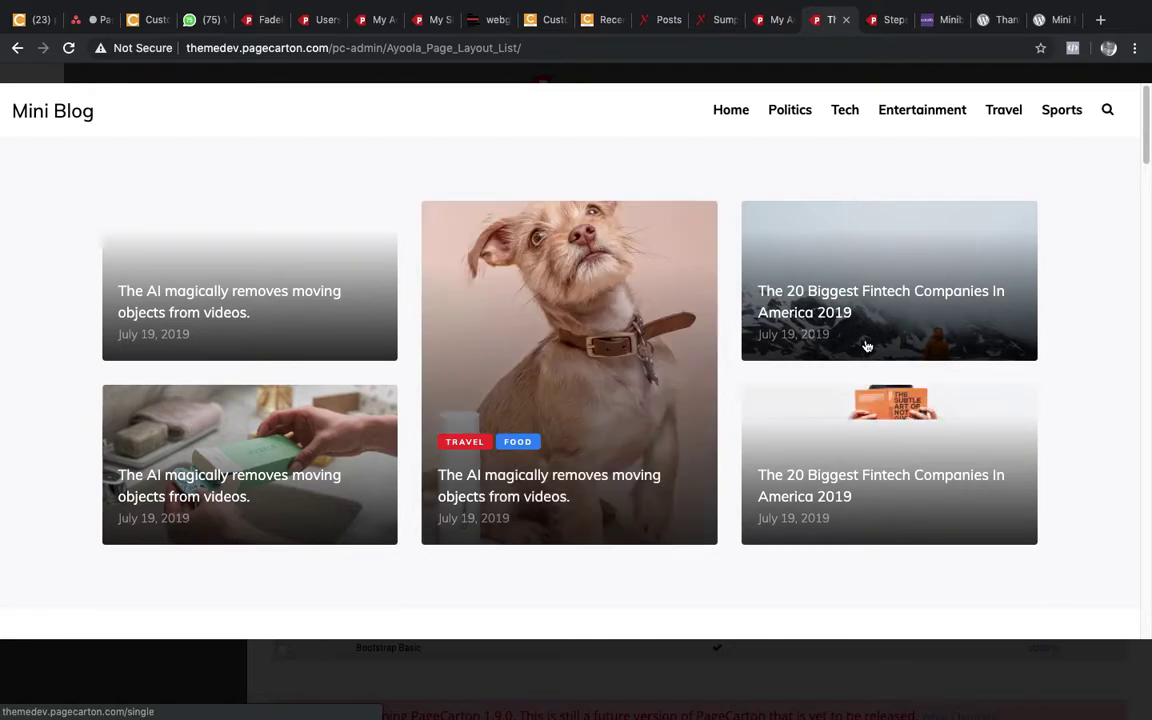
Scroll through the Mini Blog preview's post grid and footer.
scroll(867, 346, down, 15)
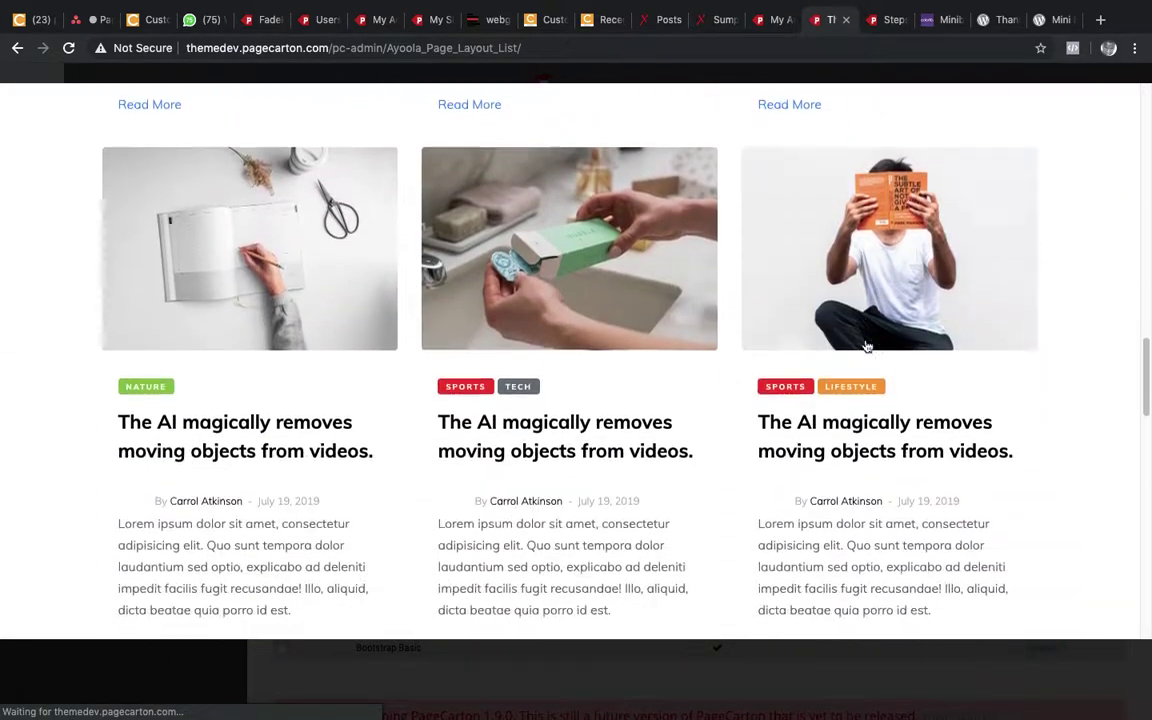
scroll(867, 346, down, 10)
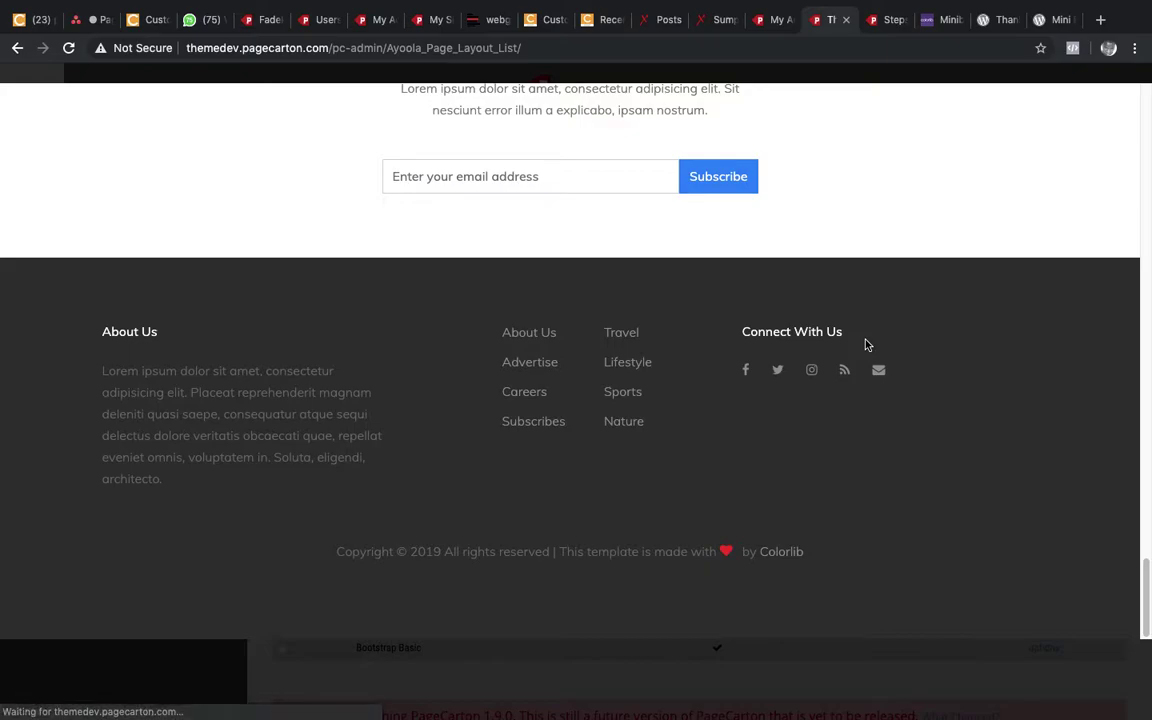
scroll(867, 345, up, 10)
scroll(866, 337, up, 15)
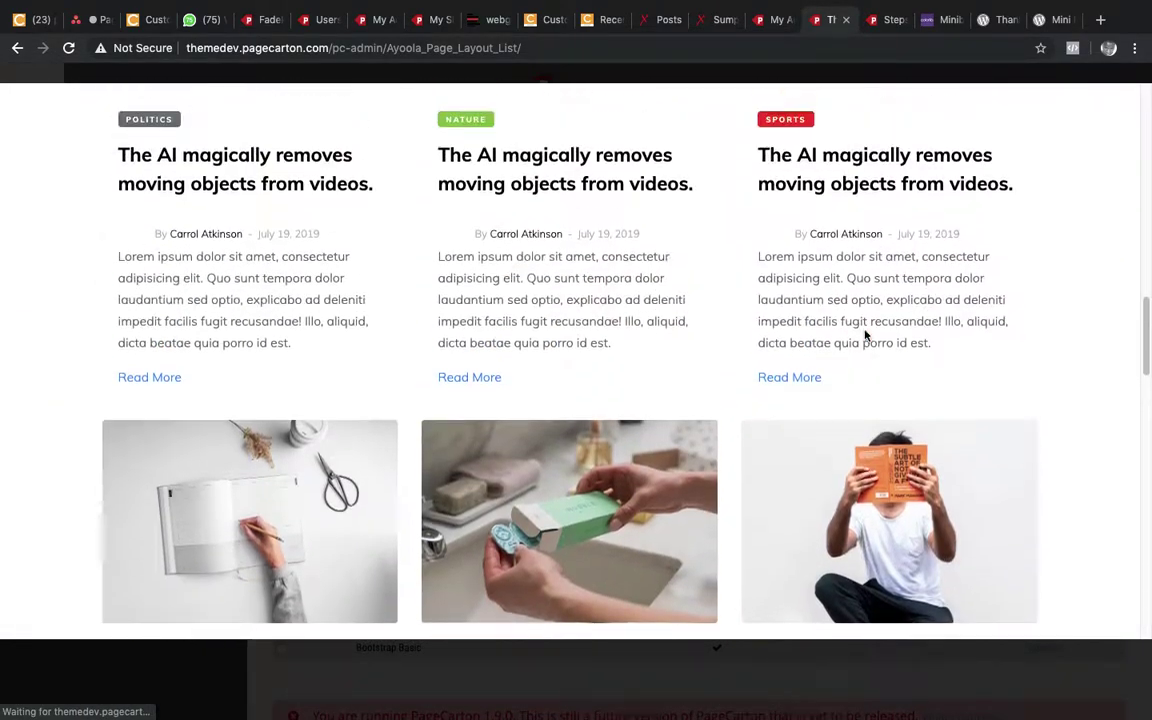
scroll(866, 337, up, 2)
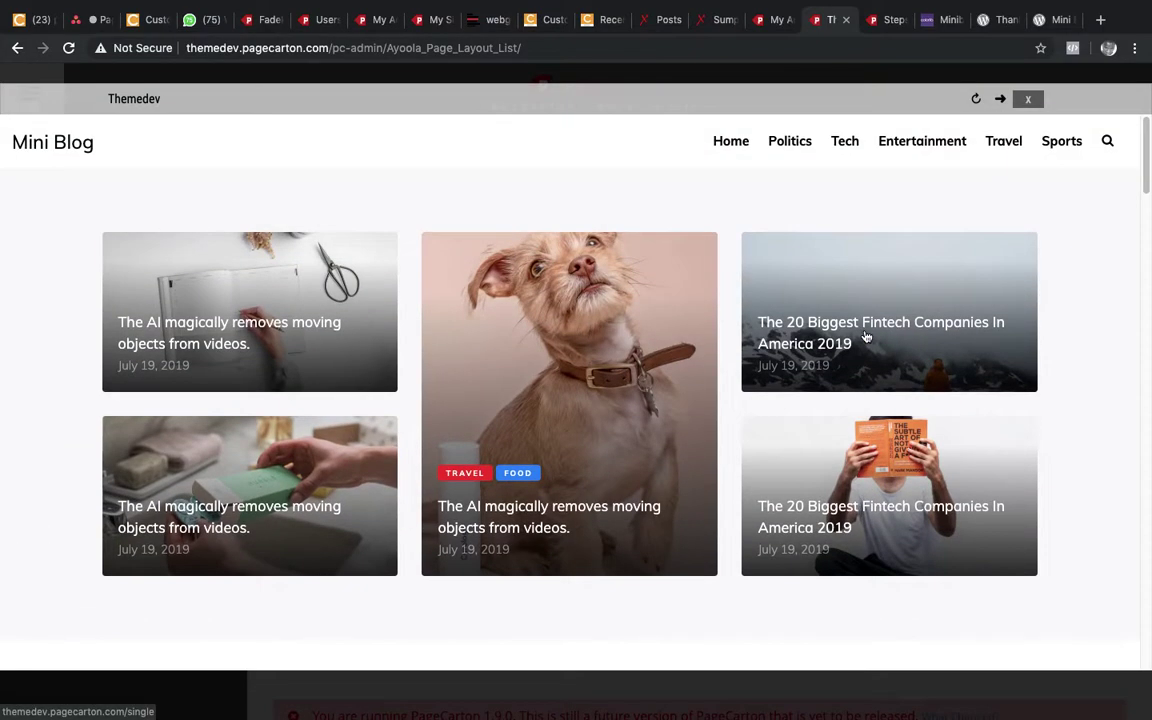
scroll(867, 337, down, 8)
scroll(866, 337, down, 15)
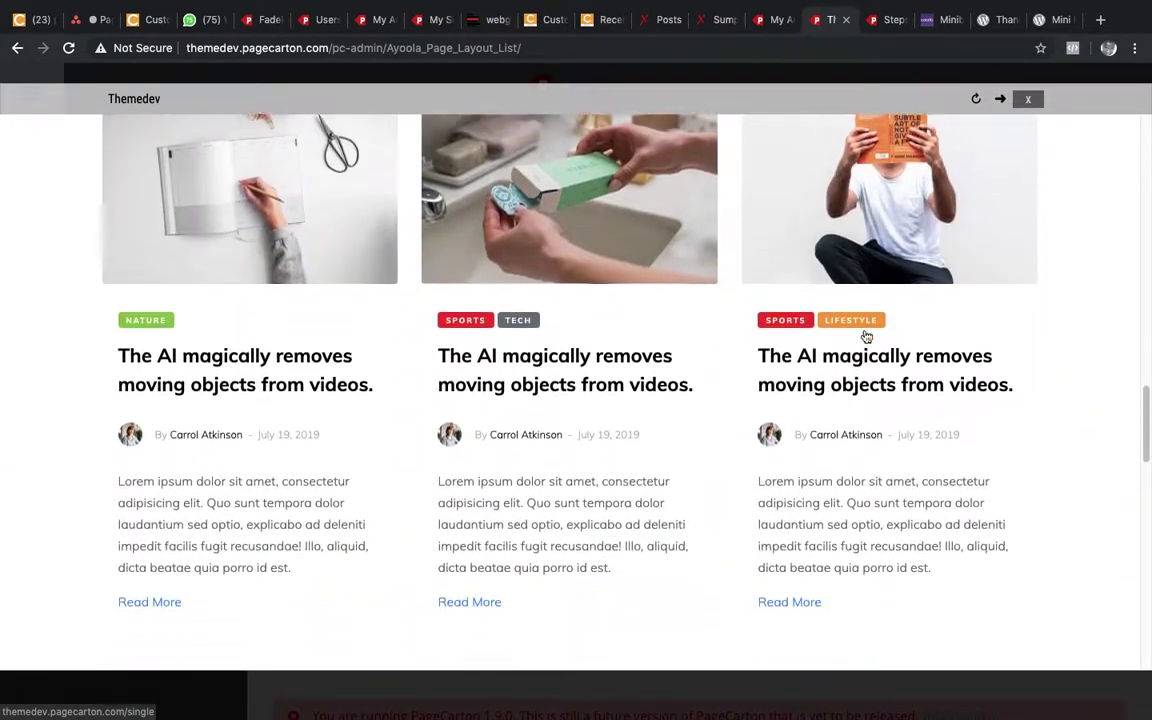
scroll(866, 337, up, 20)
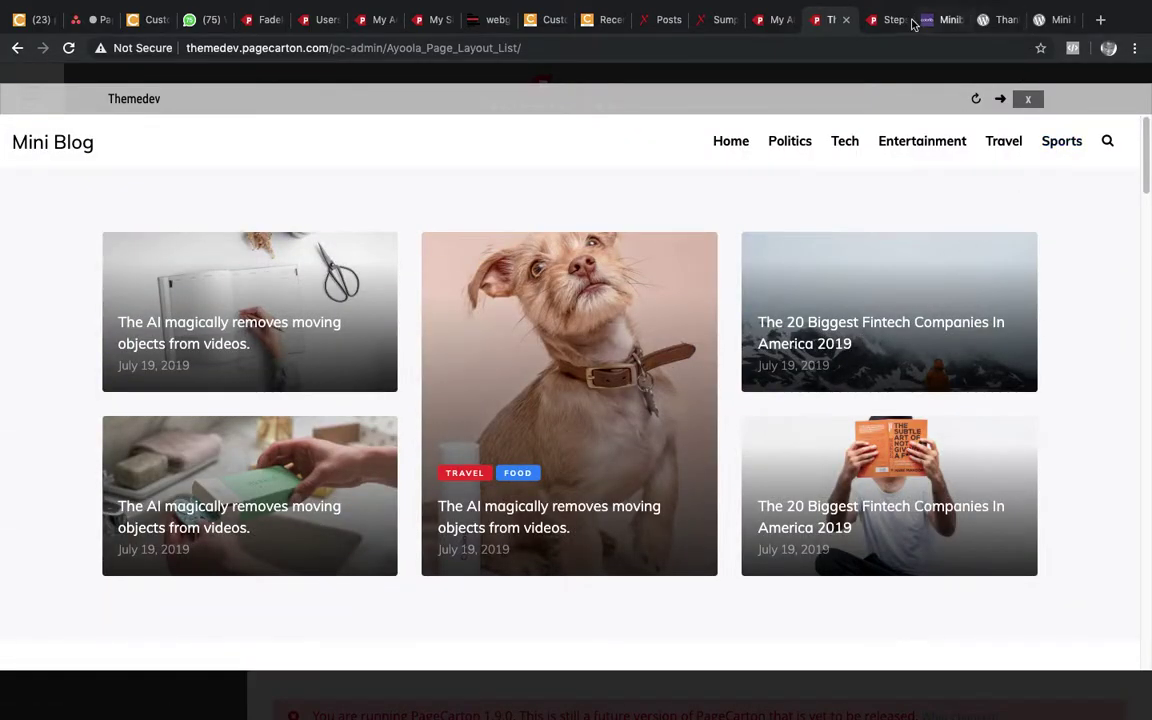
Review the template and import instructions in the theme-creation steps article.
click(889, 20)
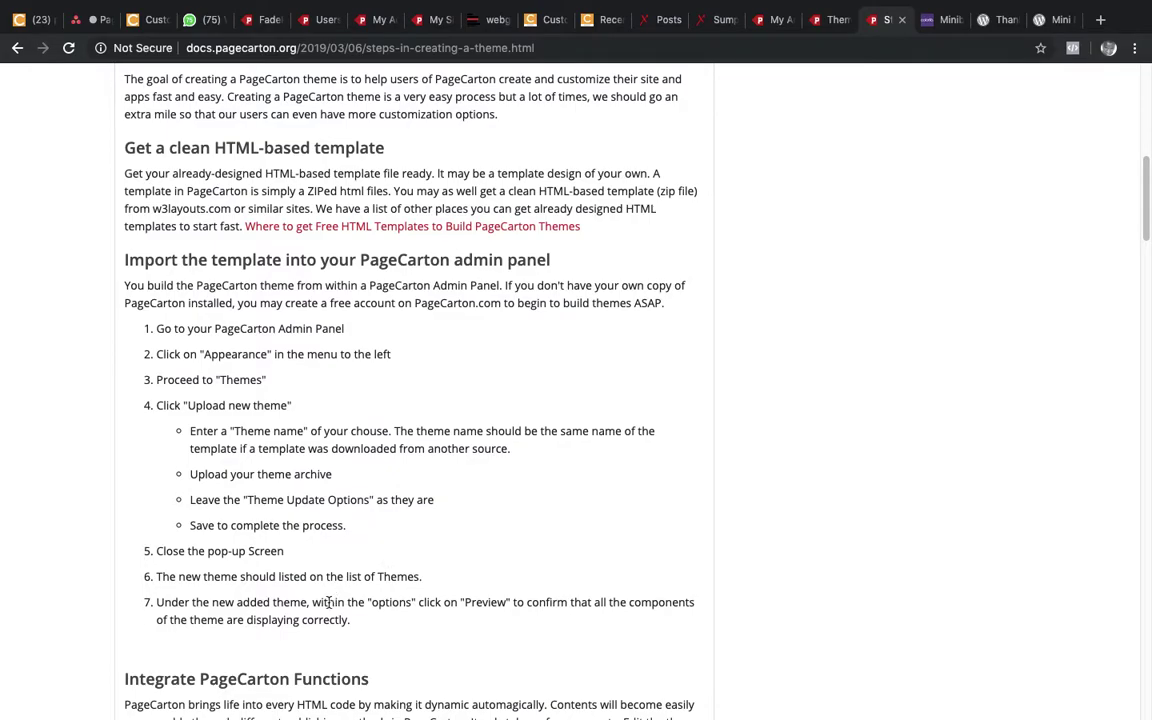
scroll(328, 602, down, 1)
scroll(328, 606, down, 1)
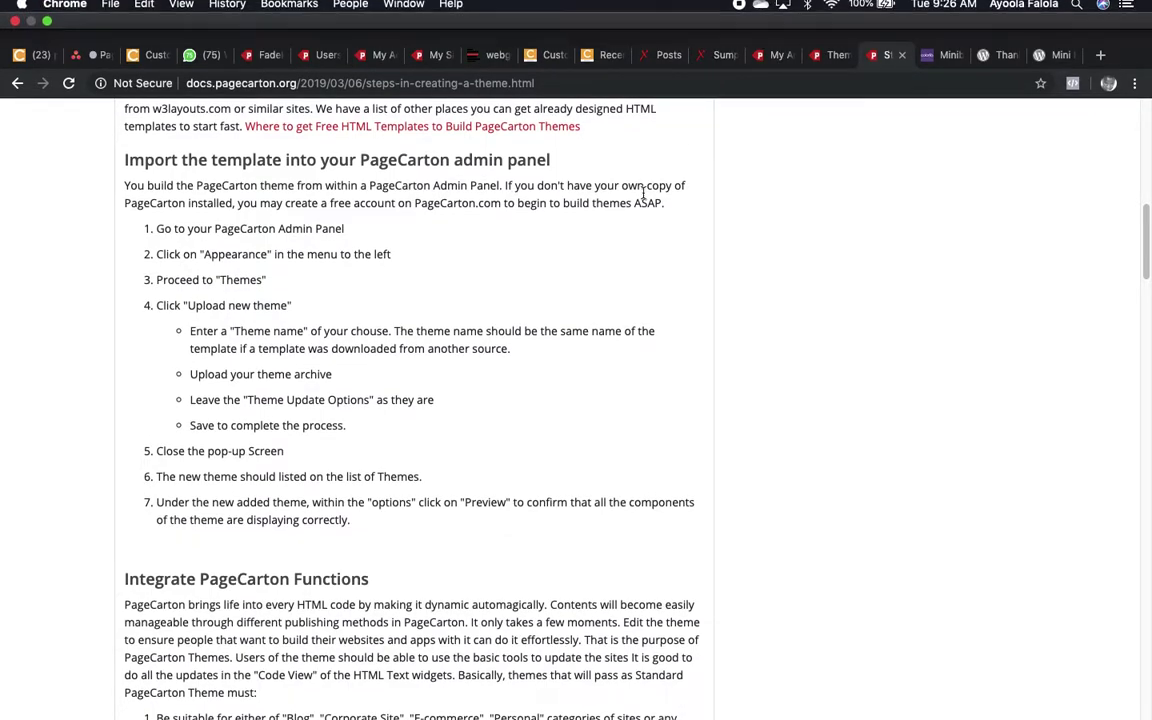
scroll(614, 300, up, 1)
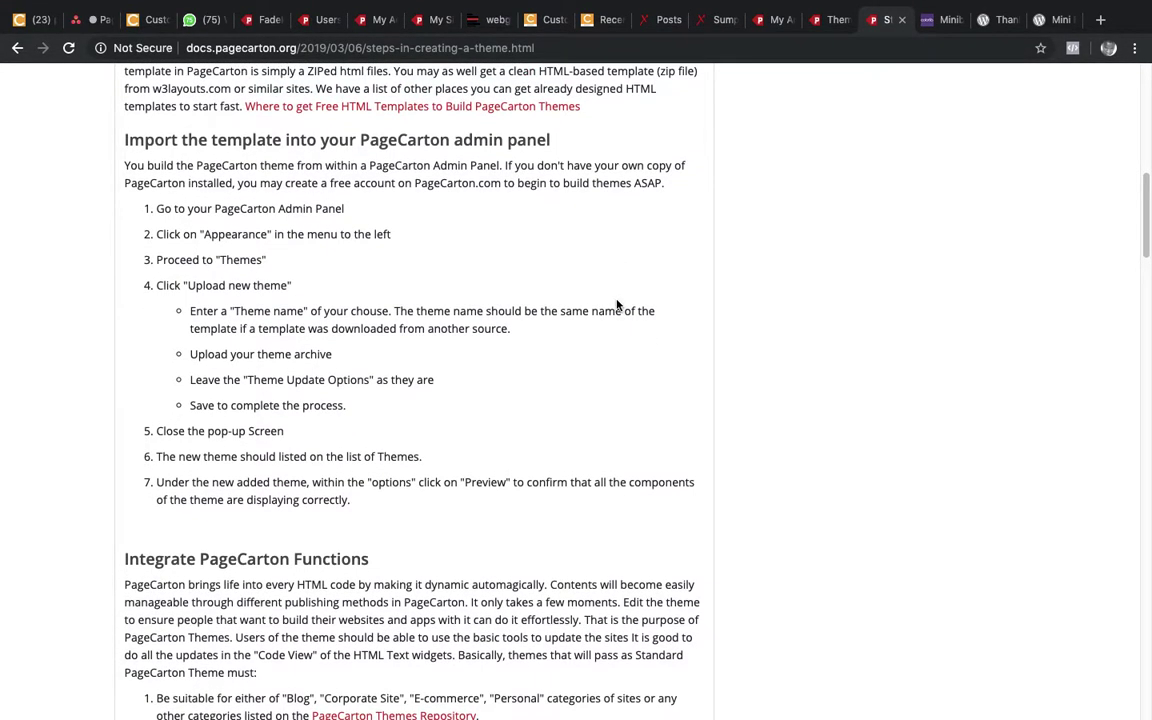
scroll(617, 305, up, 5)
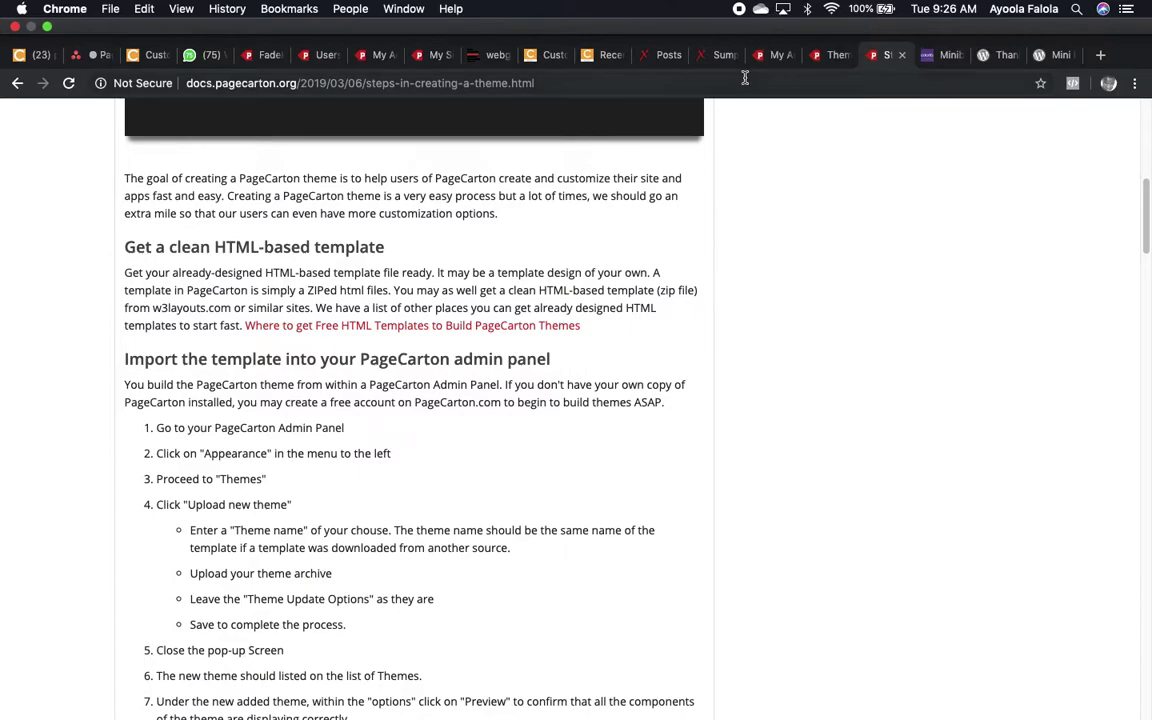